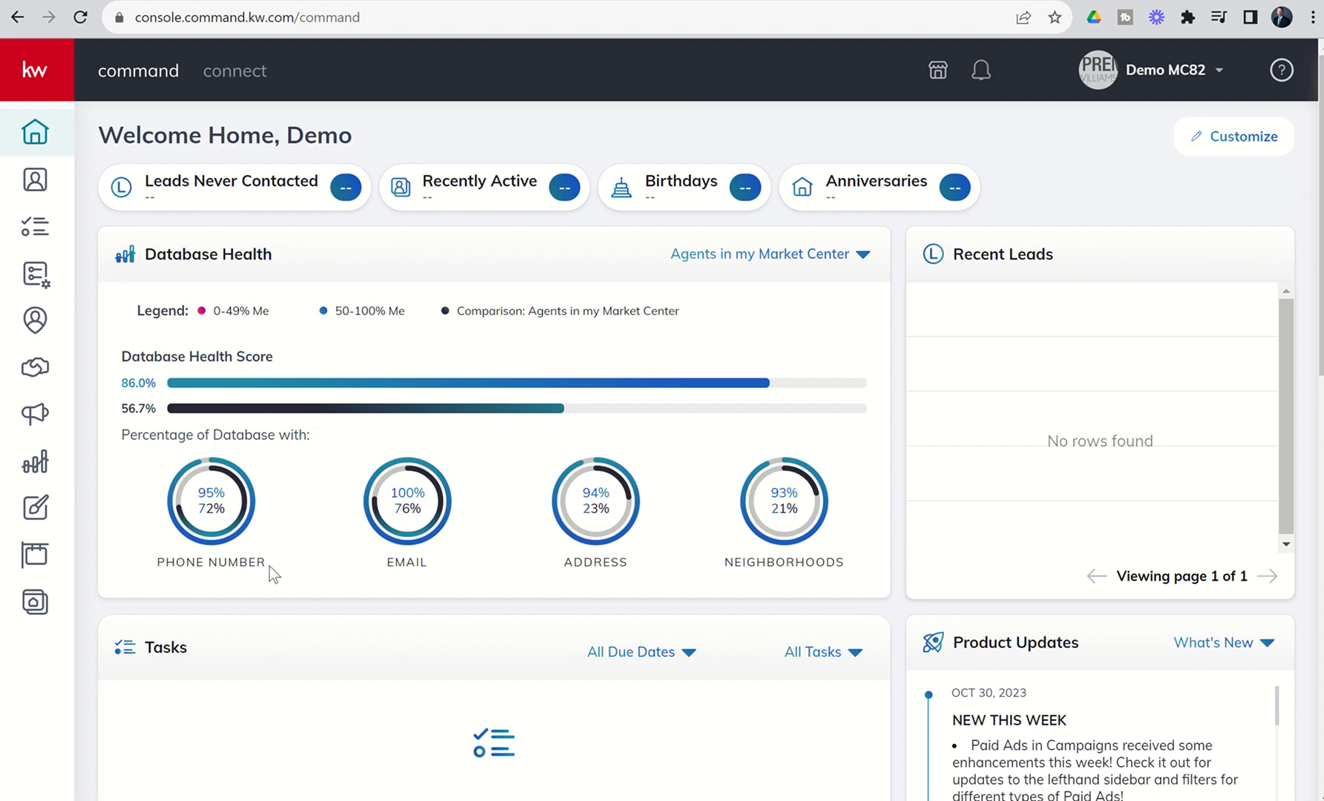
Open the social posts overview in the Campaigns area.
click(37, 420)
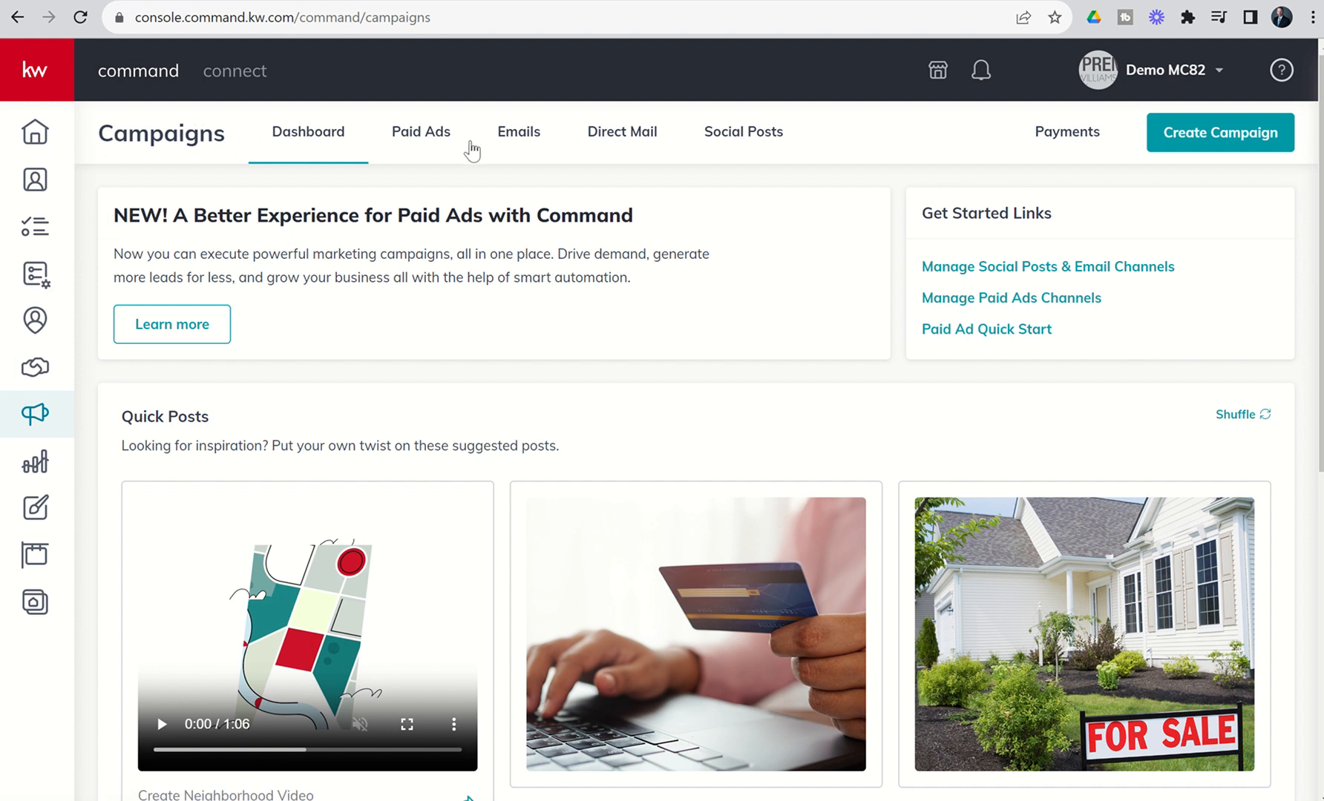
click(745, 141)
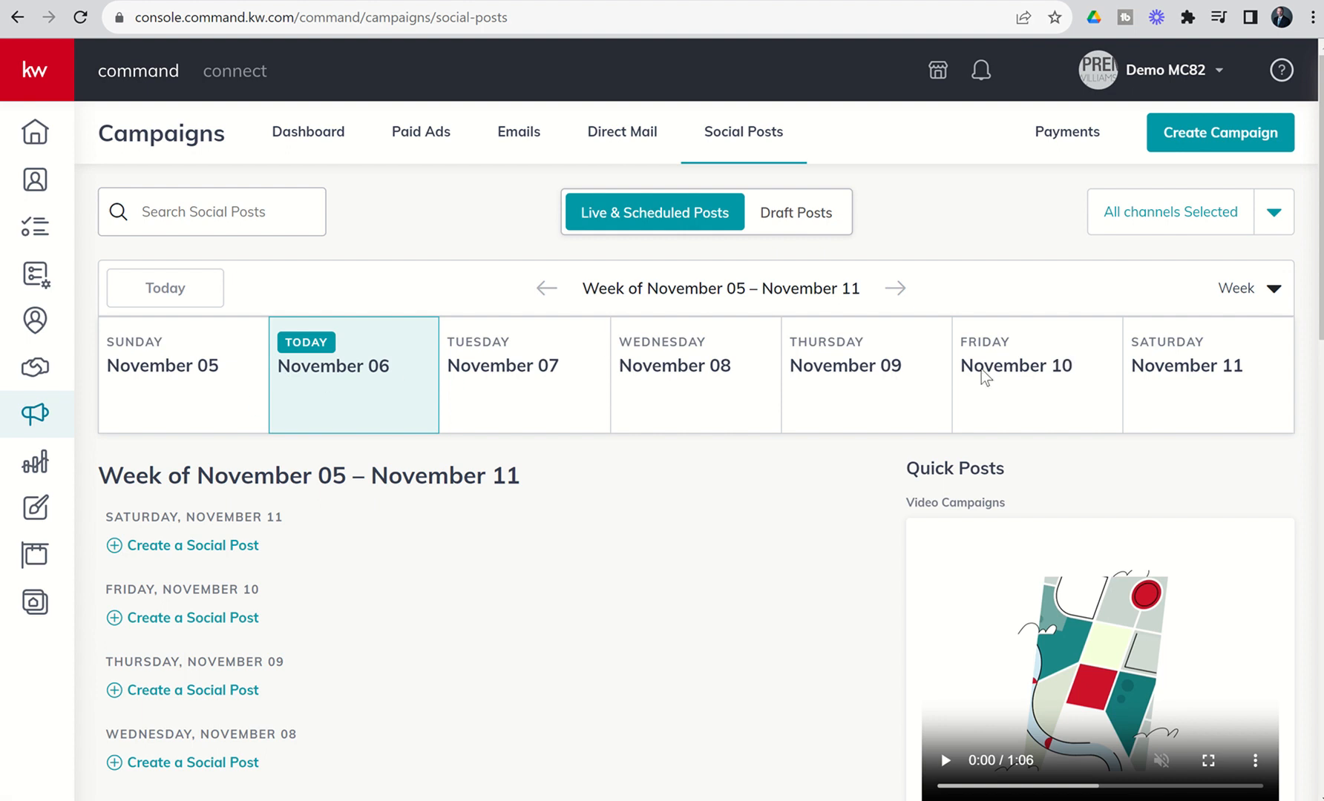
Examine the weekly social post calendar and the channels offered for filtering the posts.
scroll(578, 711, down, 3)
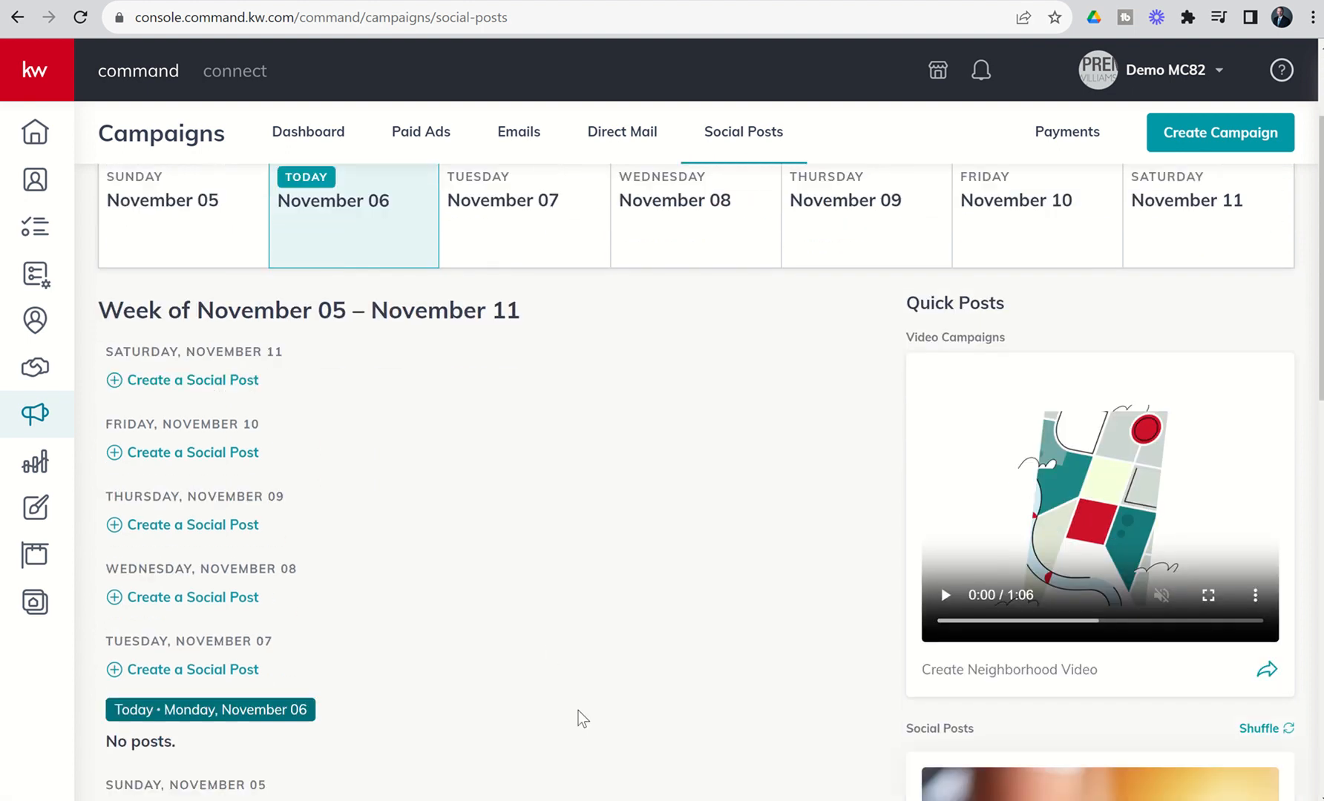
scroll(578, 711, up, 3)
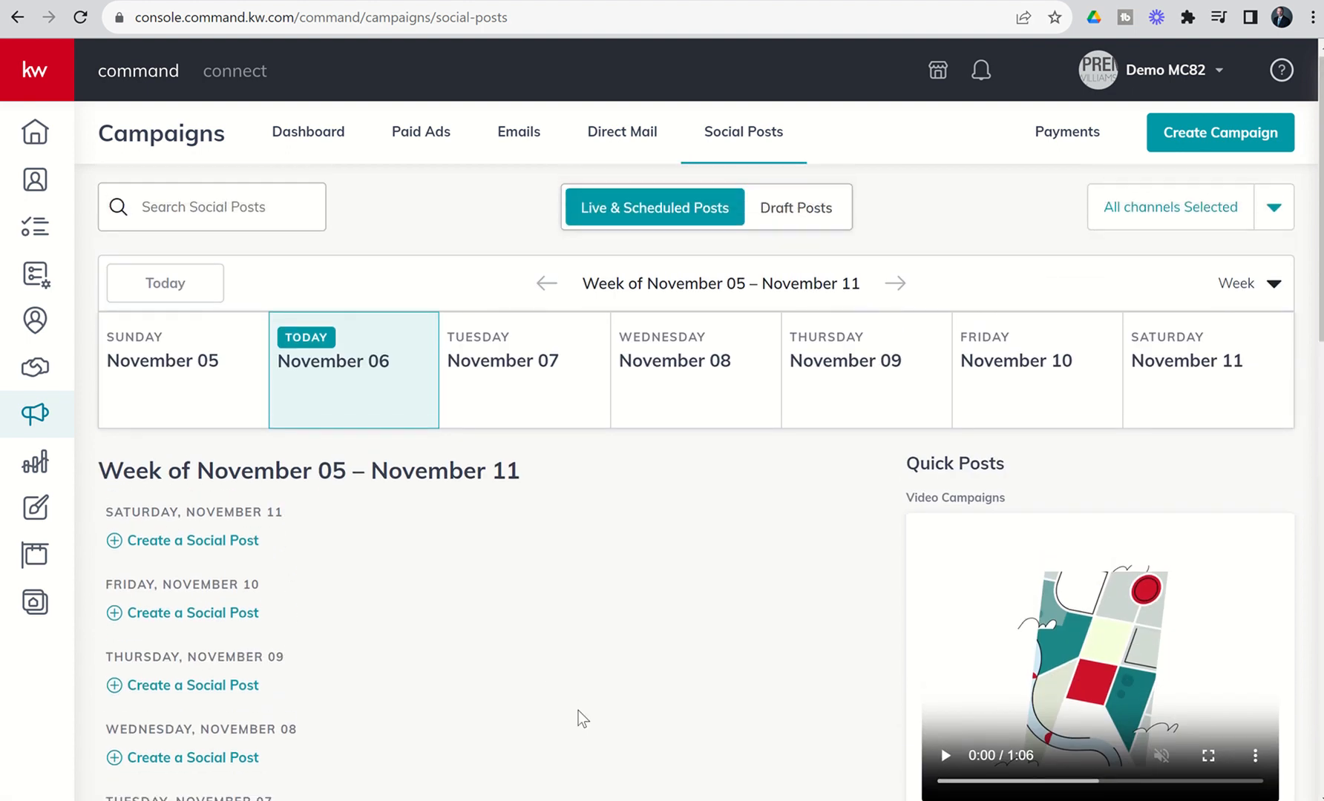
scroll(583, 718, down, 1)
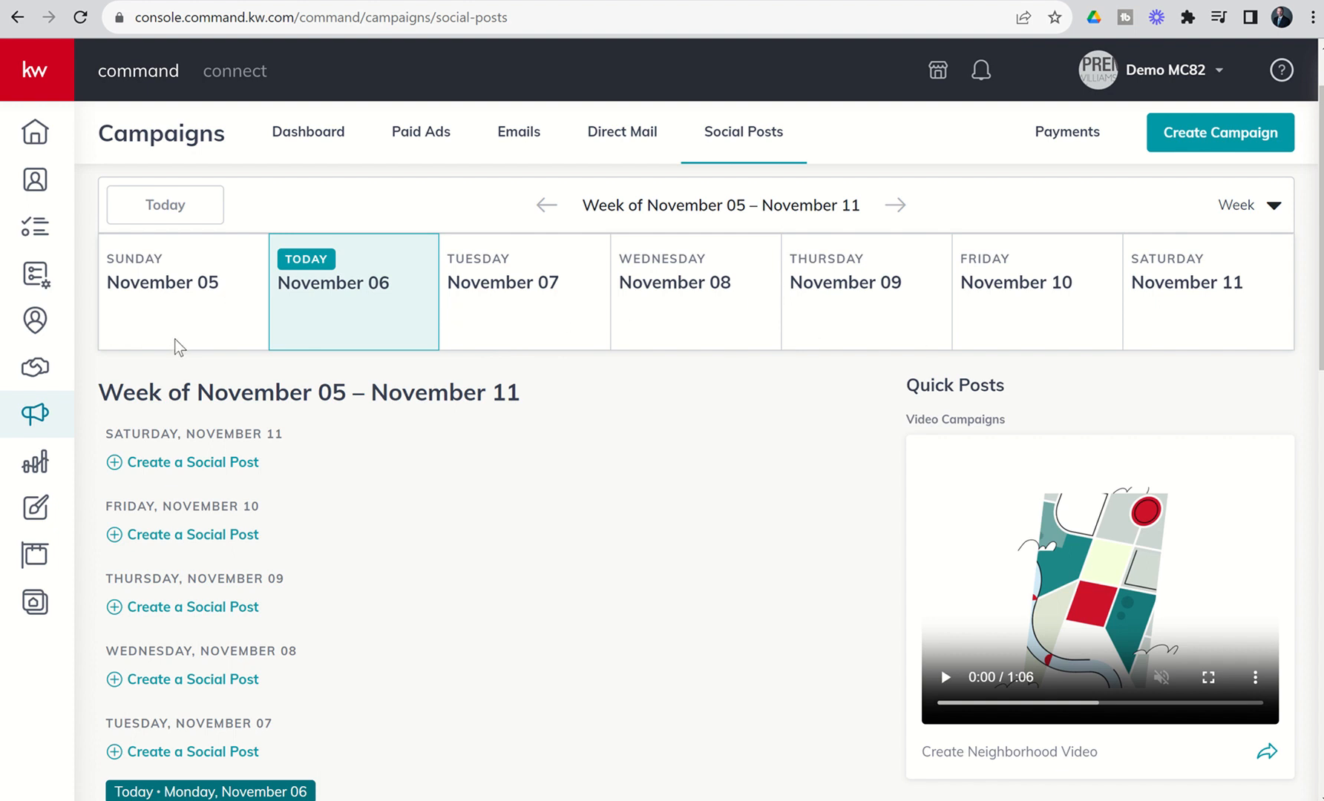
scroll(209, 418, down, 2)
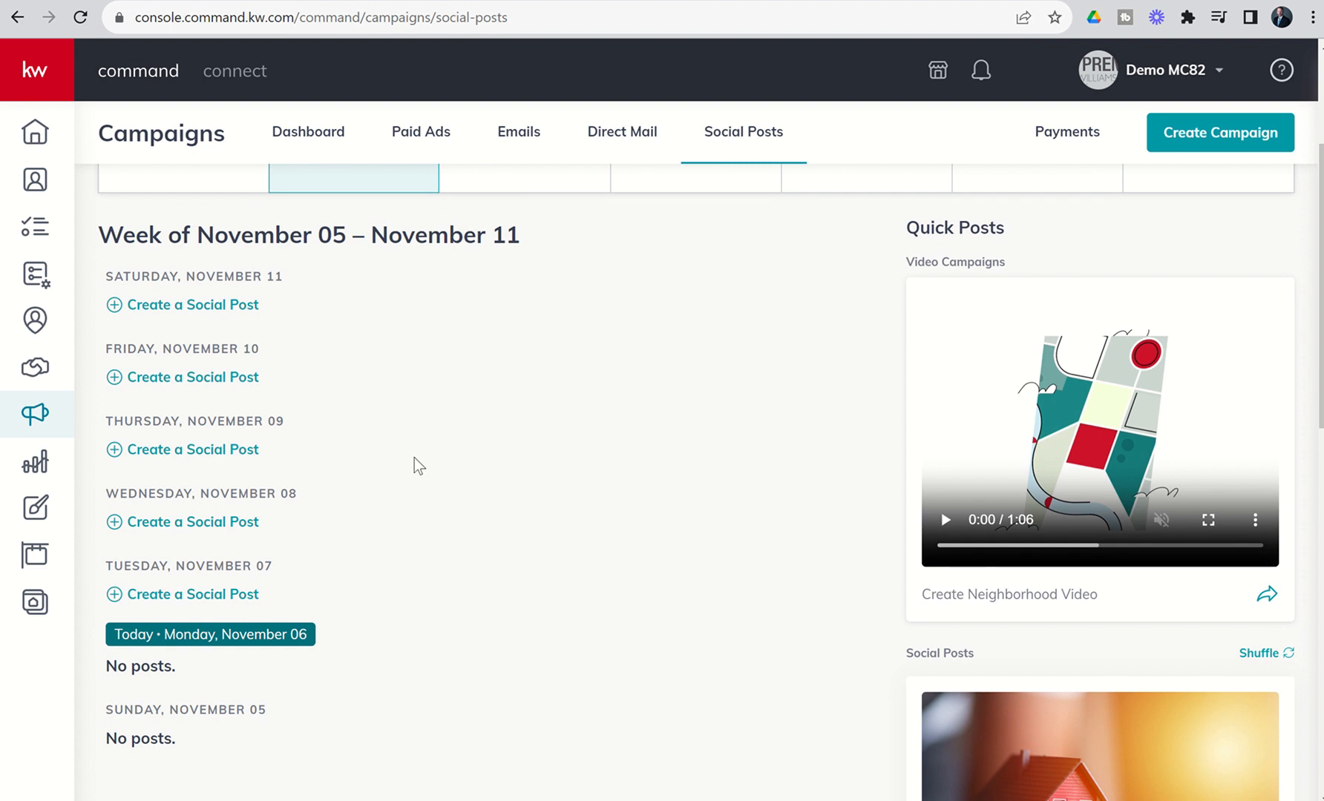
scroll(414, 458, up, 3)
scroll(414, 458, up, 1)
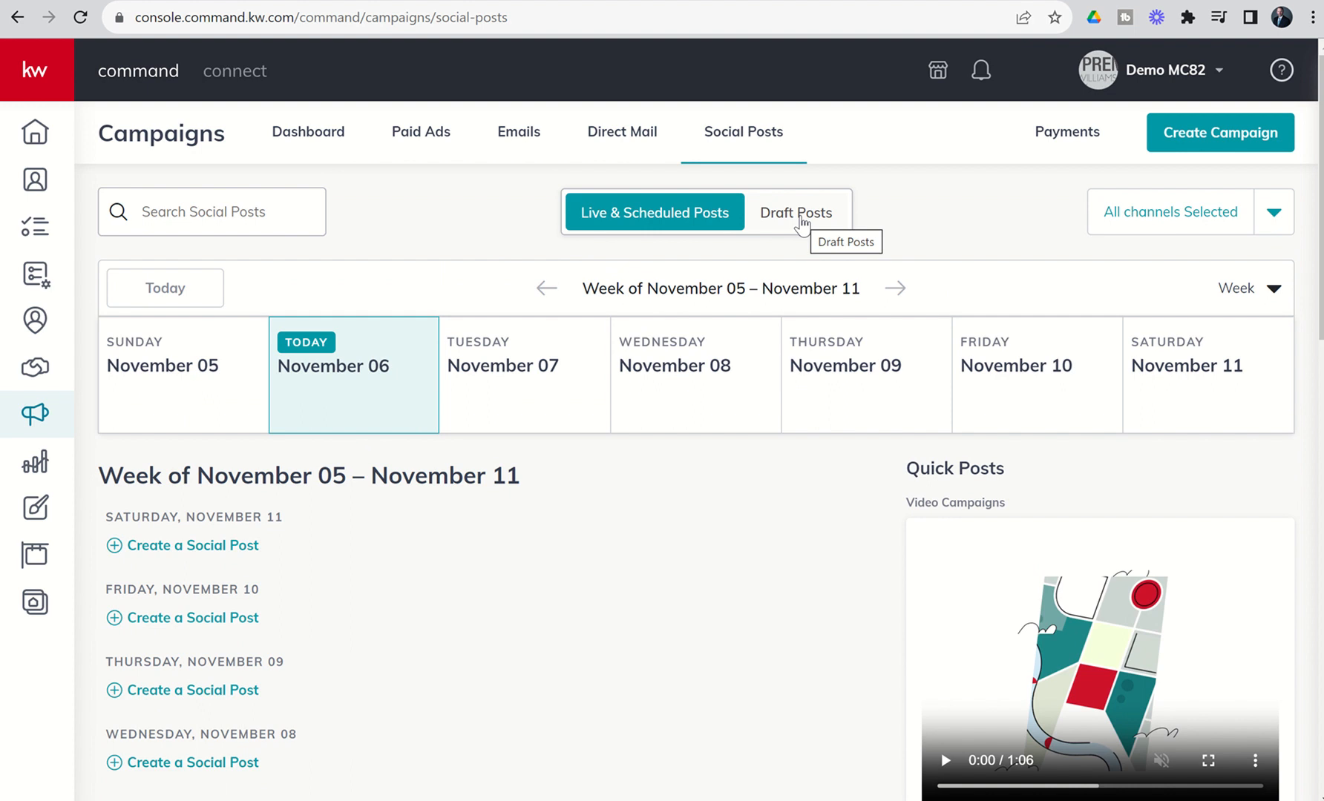
click(1270, 219)
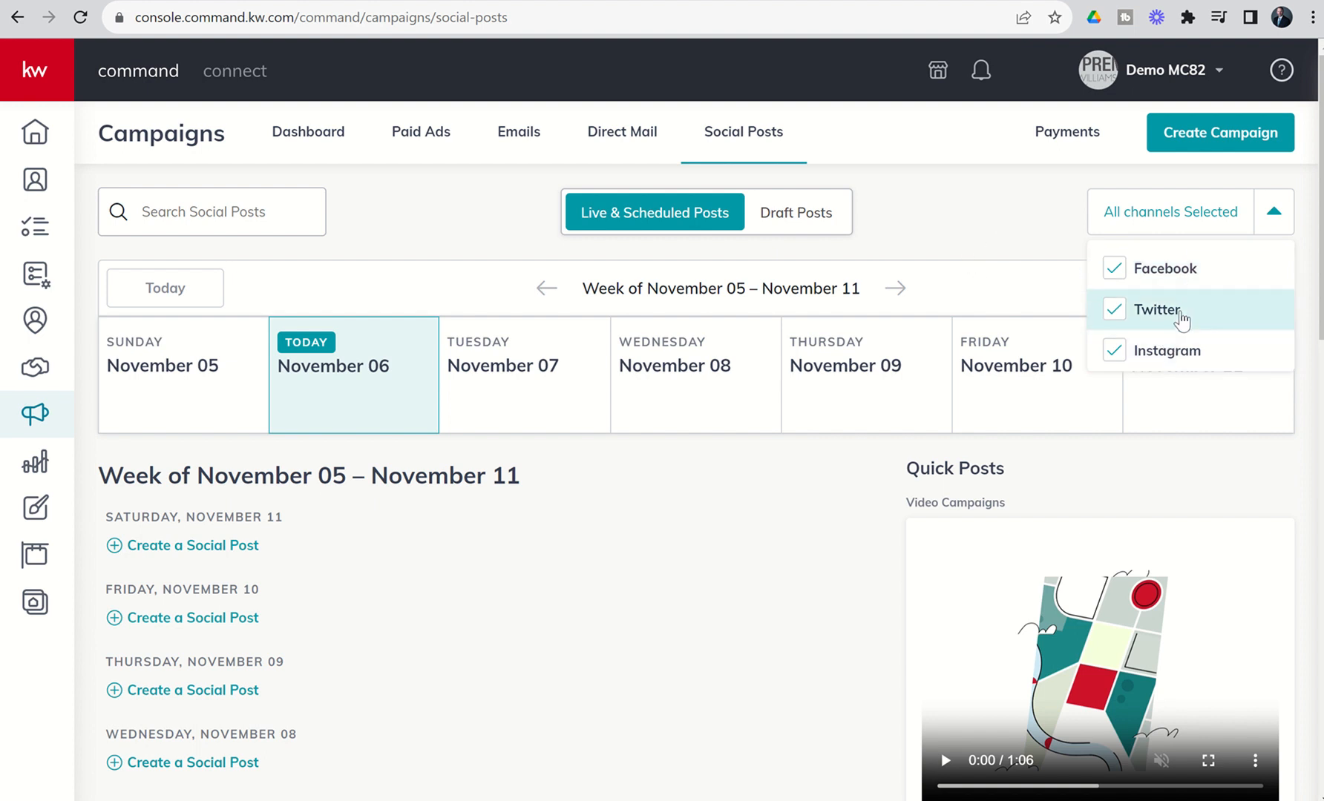
click(1014, 238)
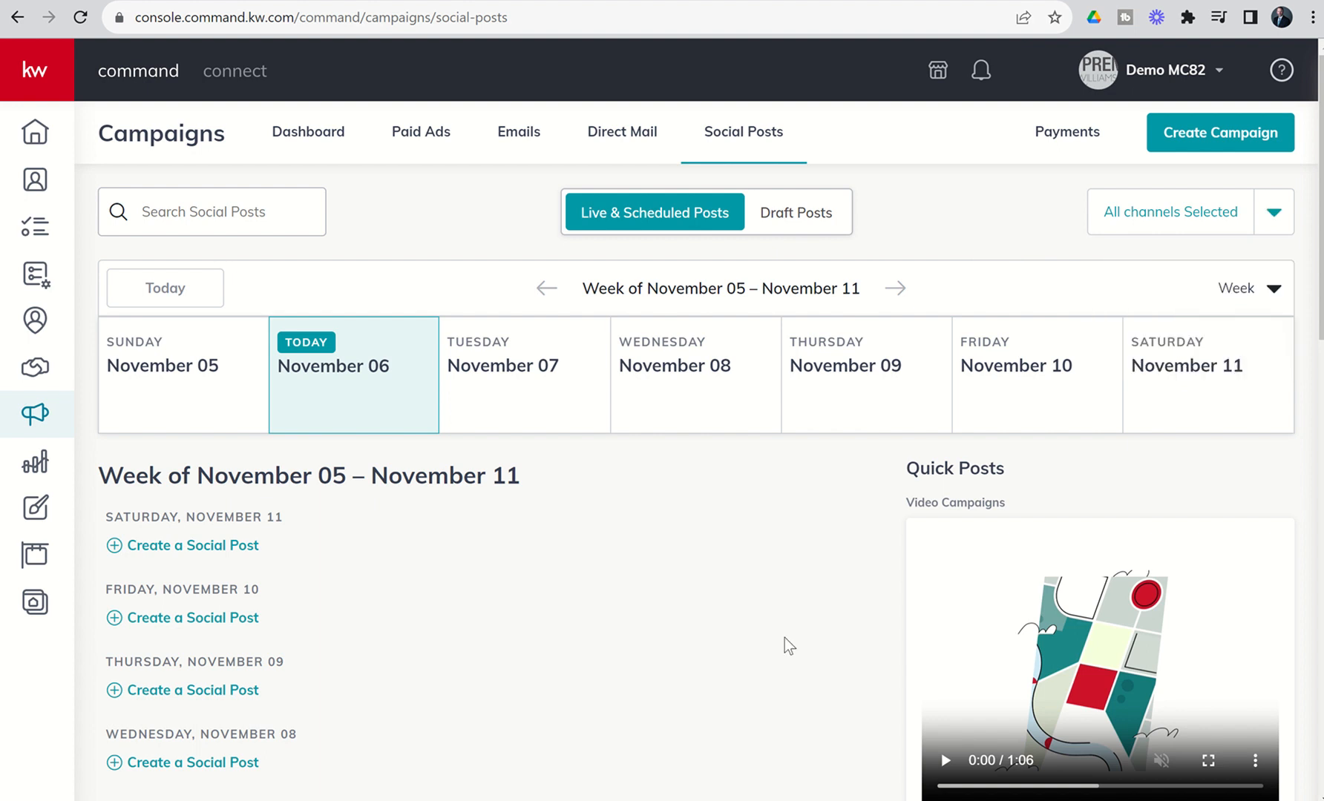
Open the suggested quick post with the SOLD sign, review its prefilled campaign, and leave without posting or scheduling it.
scroll(783, 637, down, 3)
scroll(784, 638, down, 1)
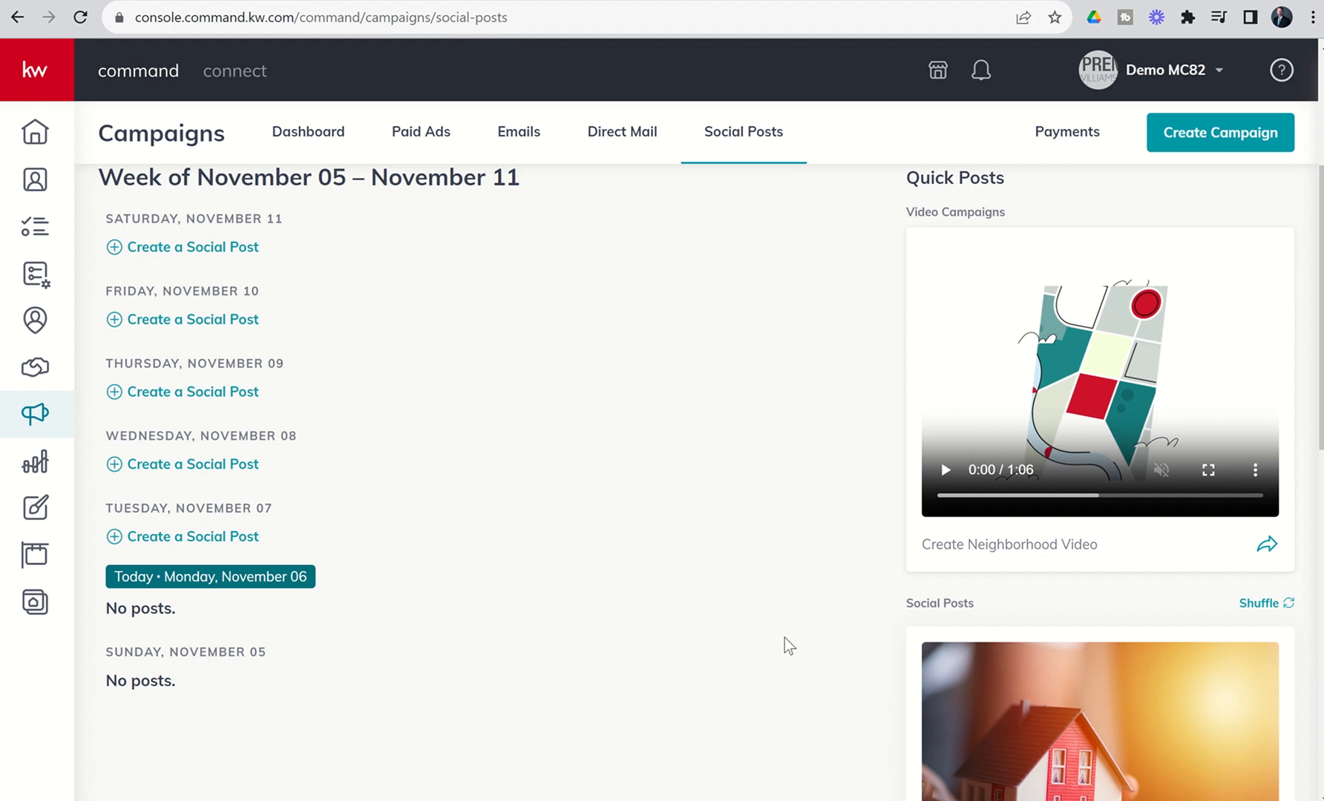
scroll(783, 638, down, 5)
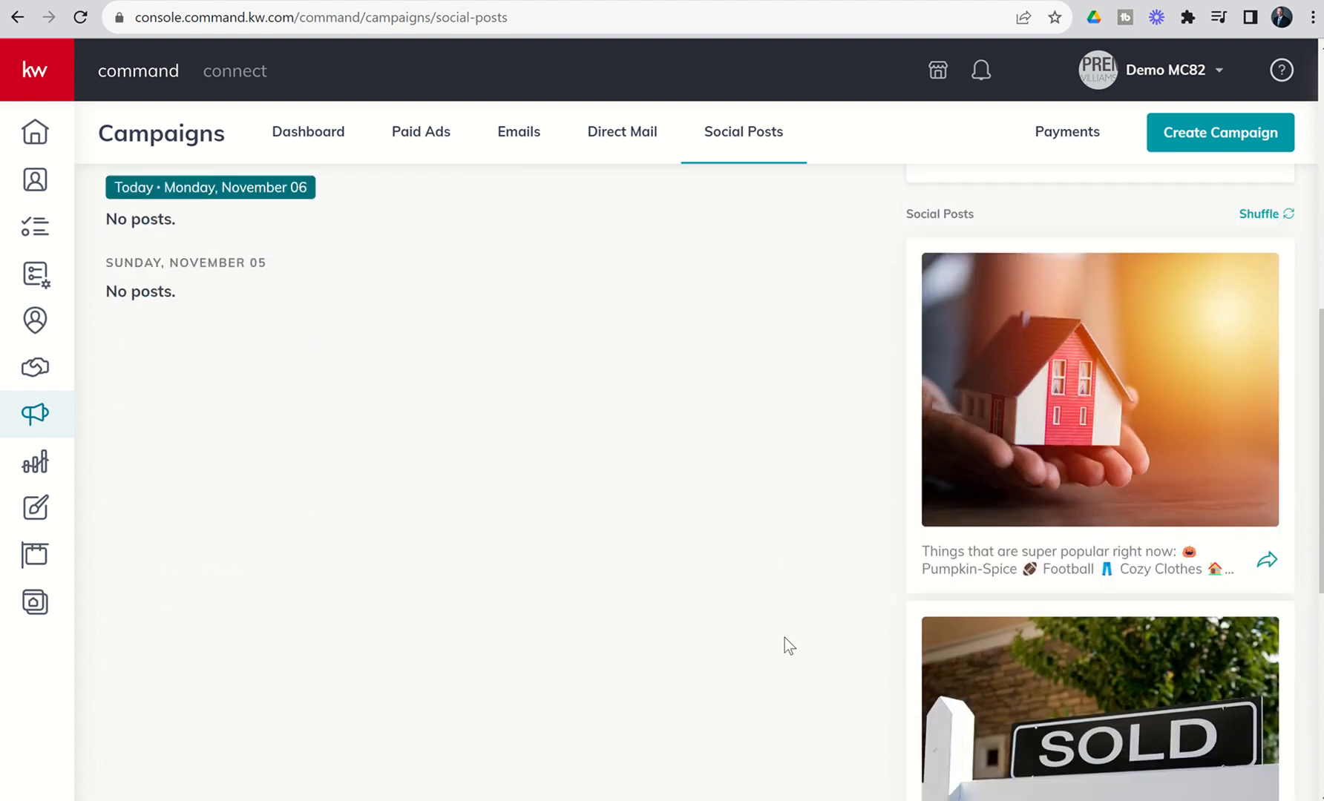
scroll(785, 638, down, 1)
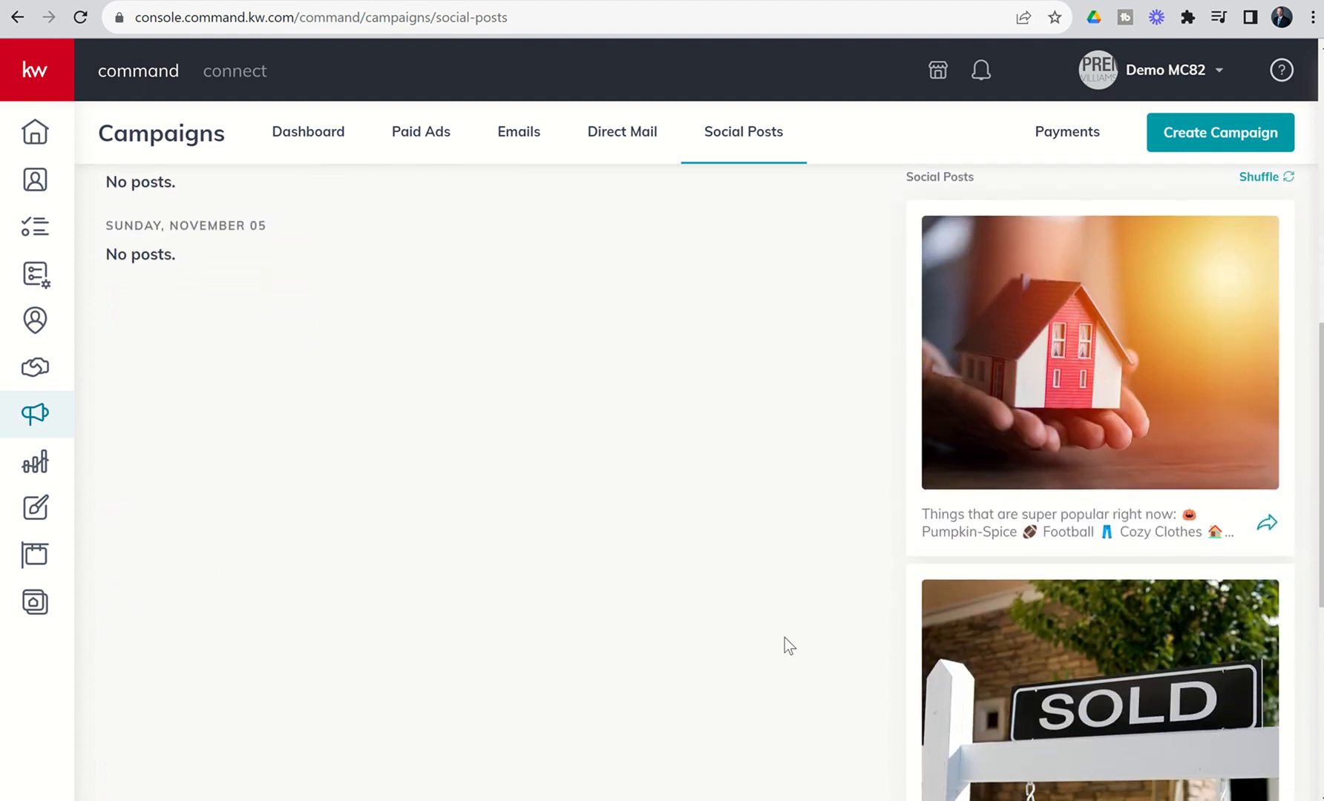
scroll(785, 639, down, 3)
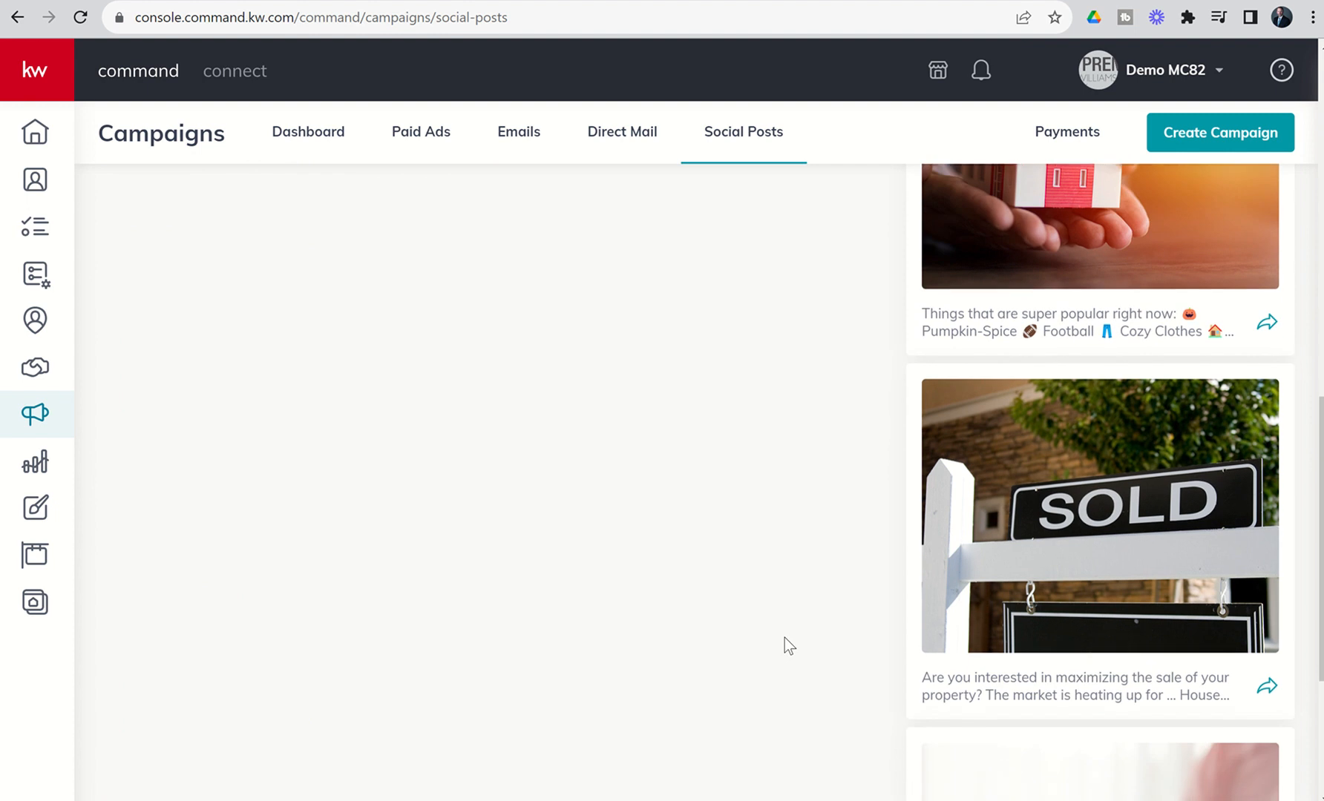
scroll(784, 637, down, 2)
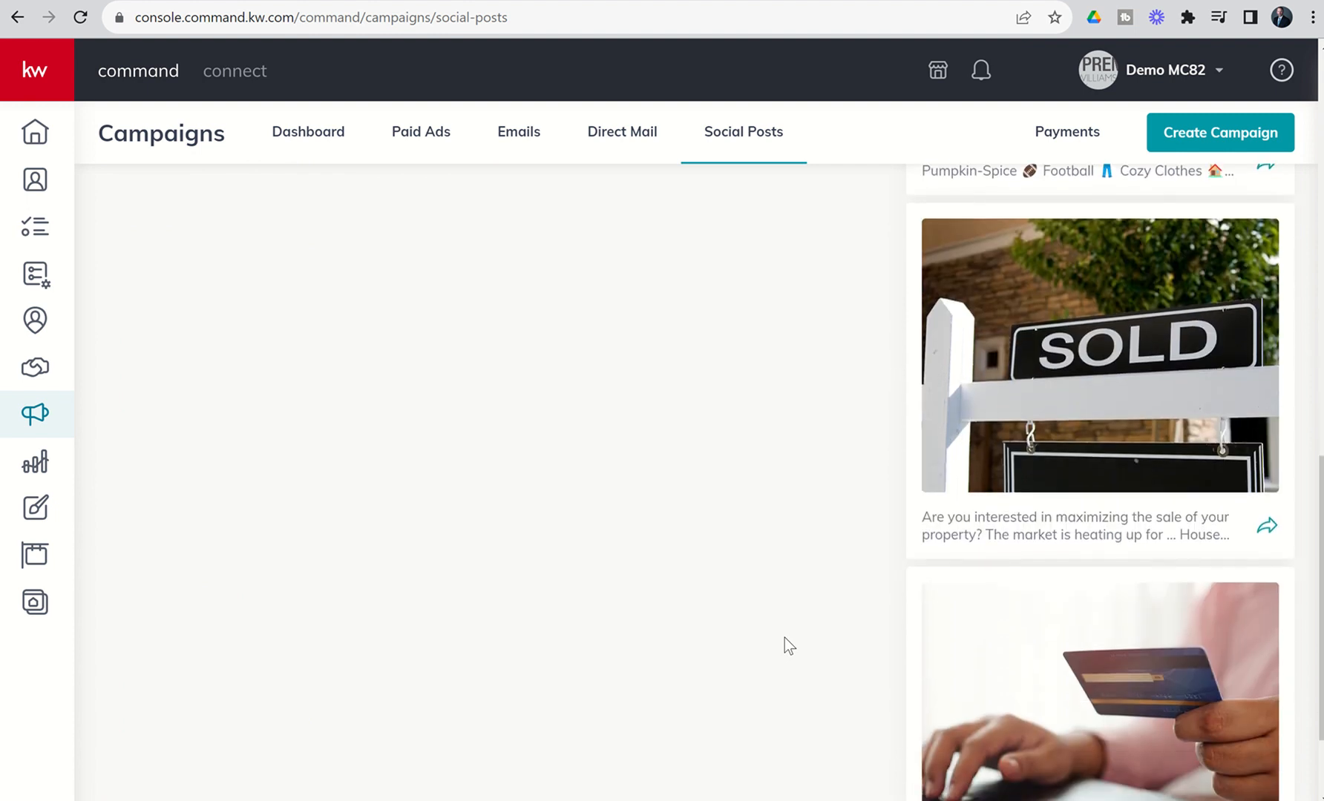
click(1267, 528)
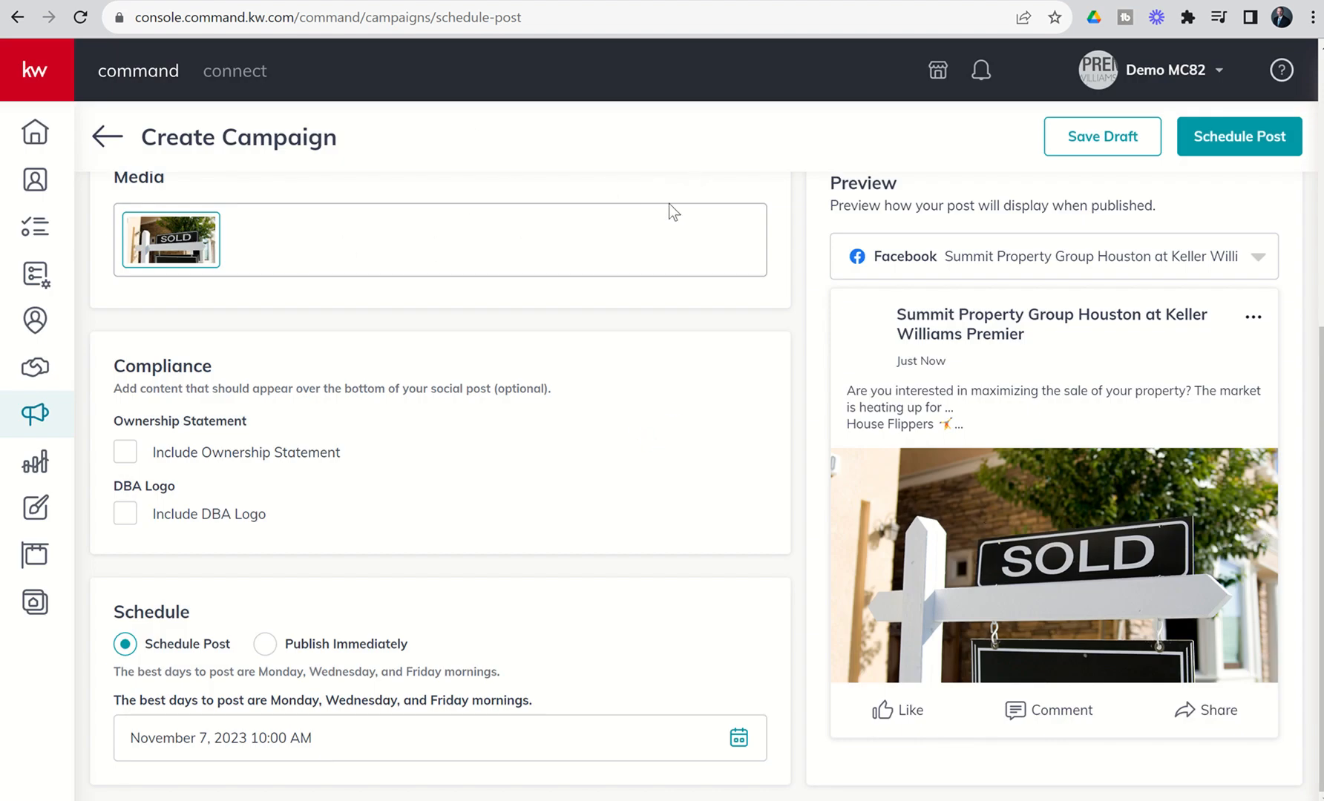
scroll(616, 390, up, 4)
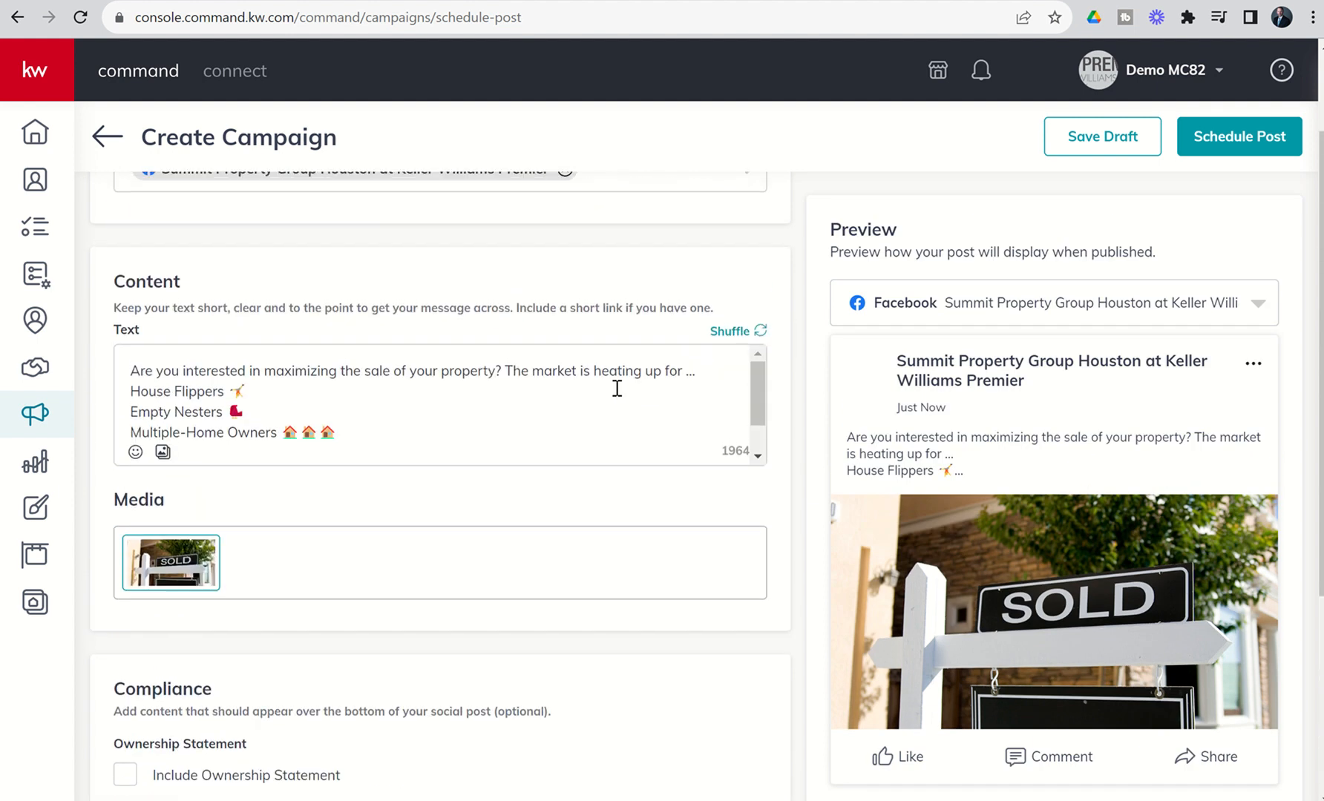
scroll(616, 388, up, 2)
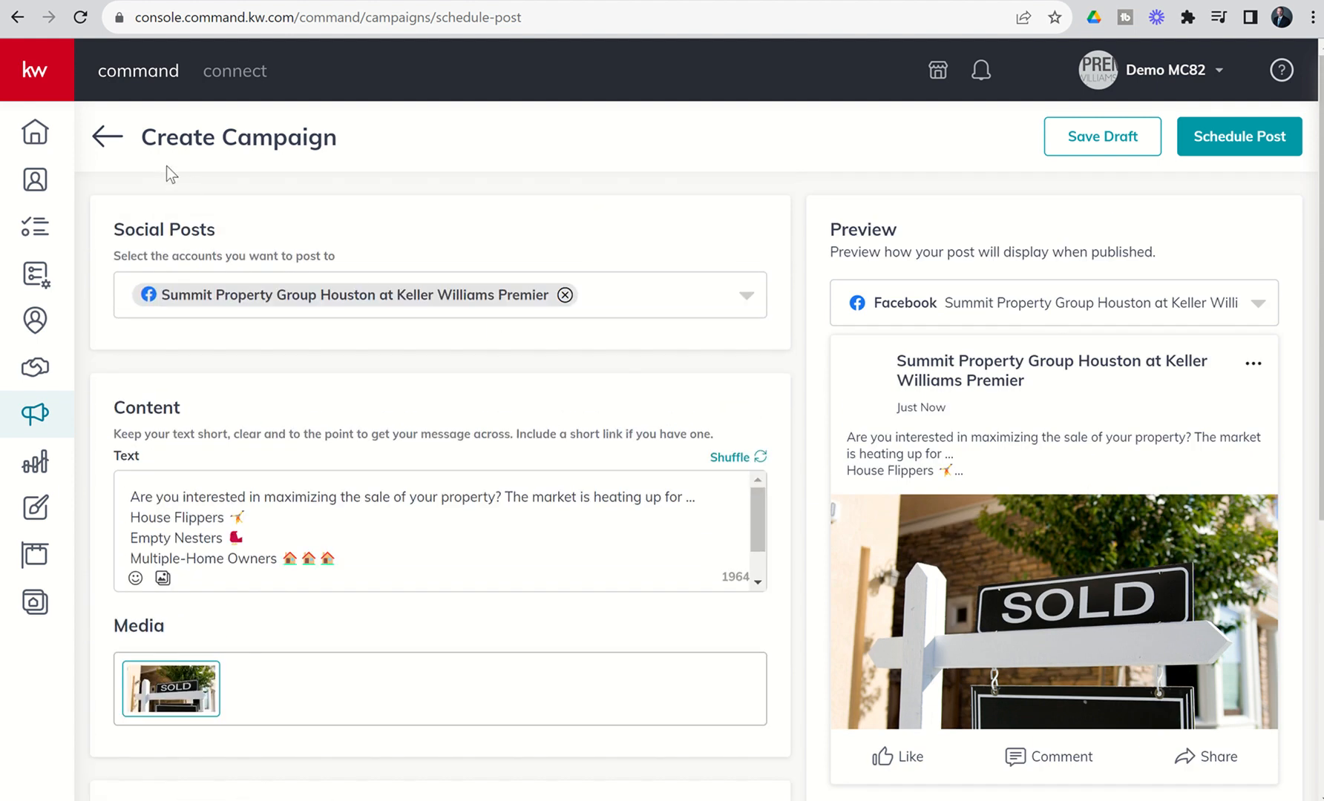
click(104, 138)
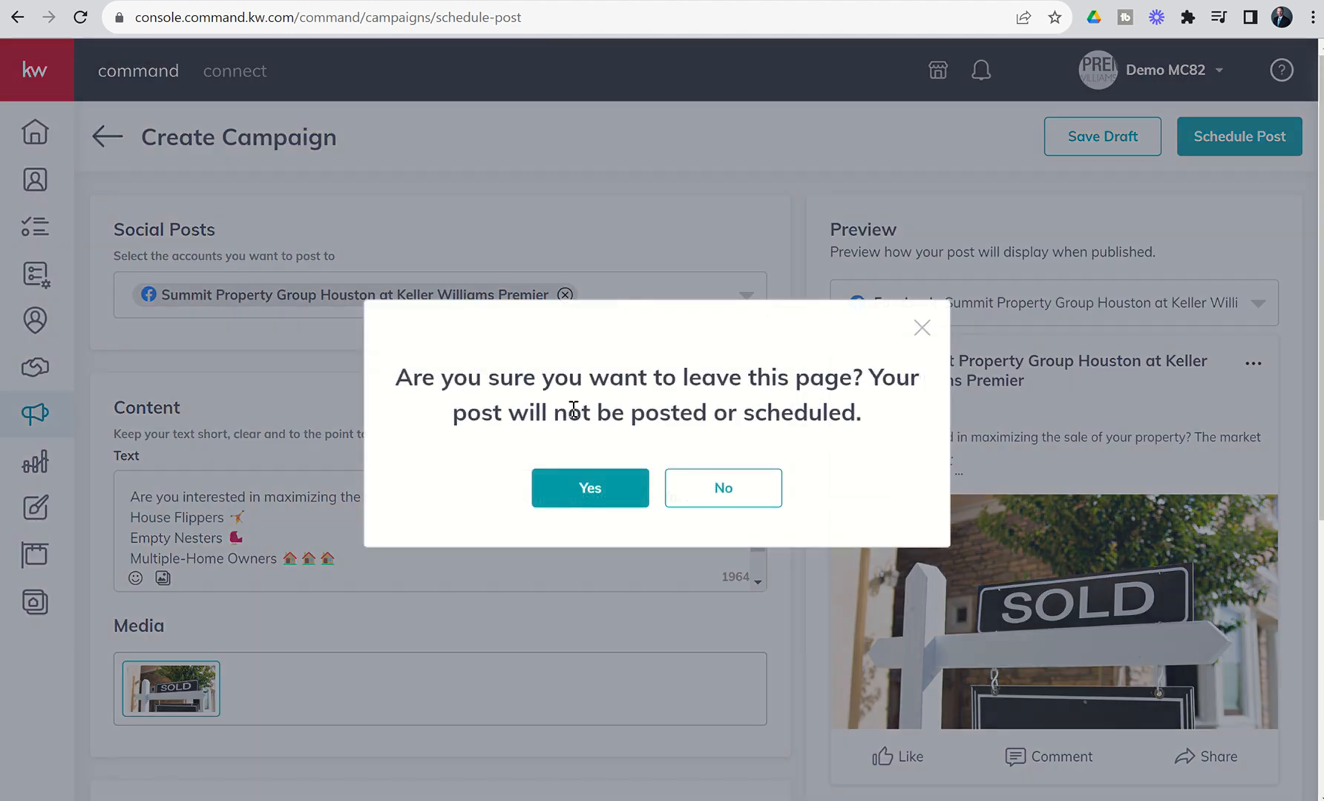
click(620, 489)
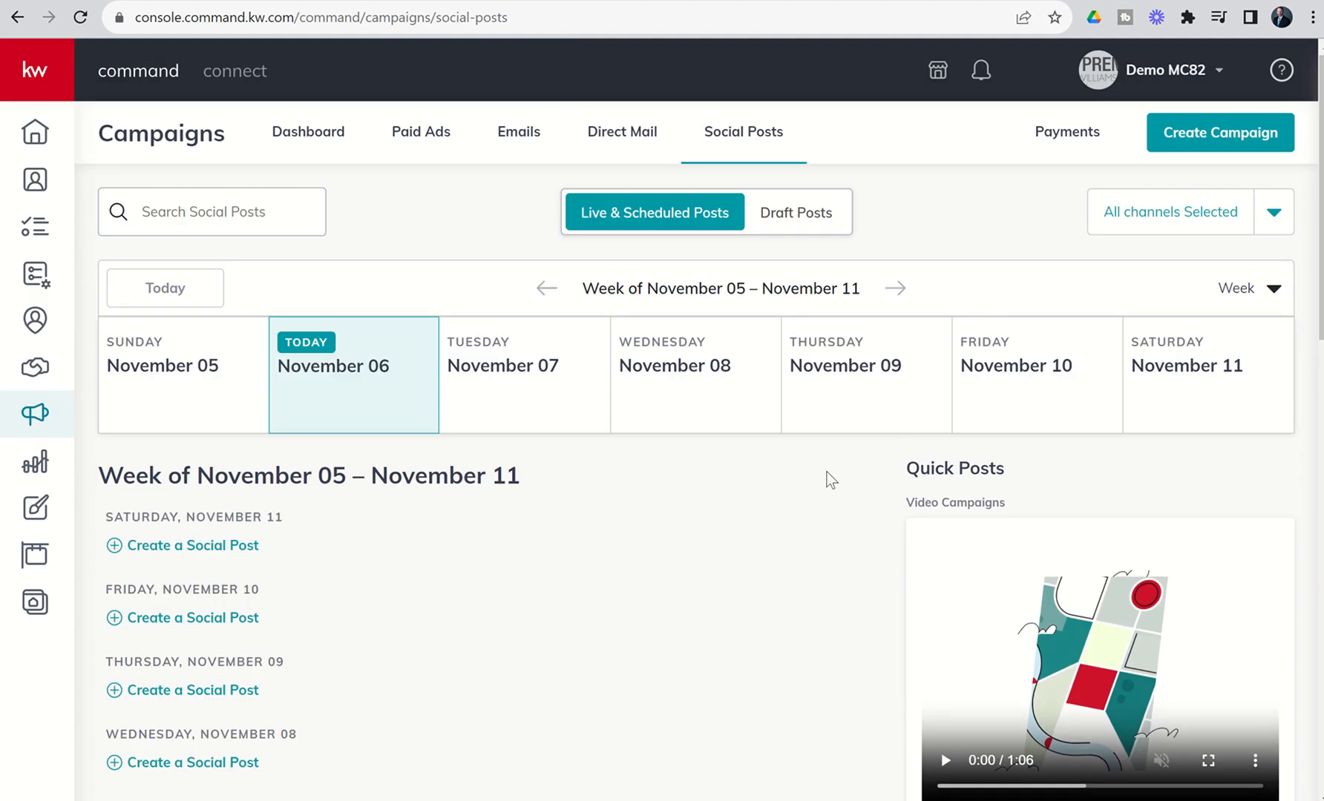
Create a new social post campaign and add the Summit Property Group Houston at Keller Williams Premier Instagram account as a destination.
click(1206, 131)
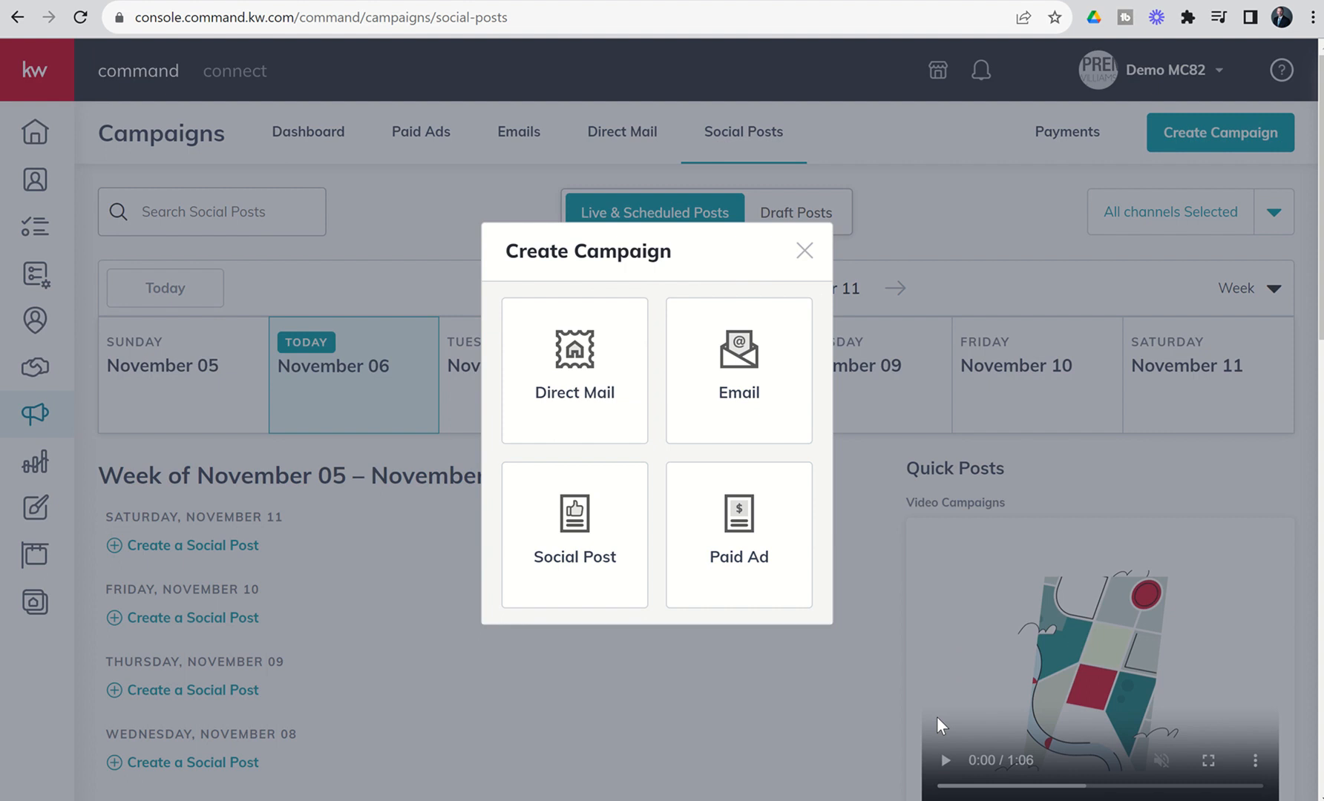
click(547, 514)
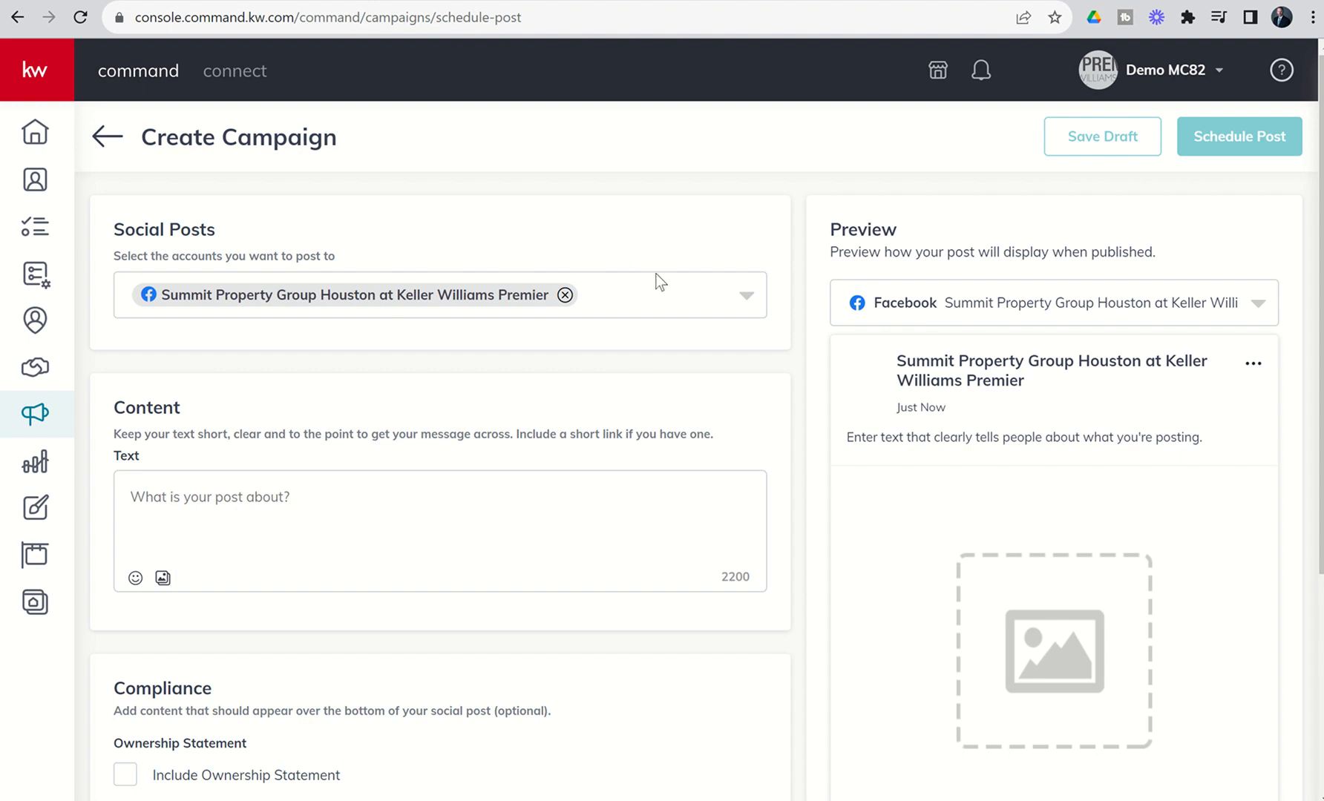
click(671, 299)
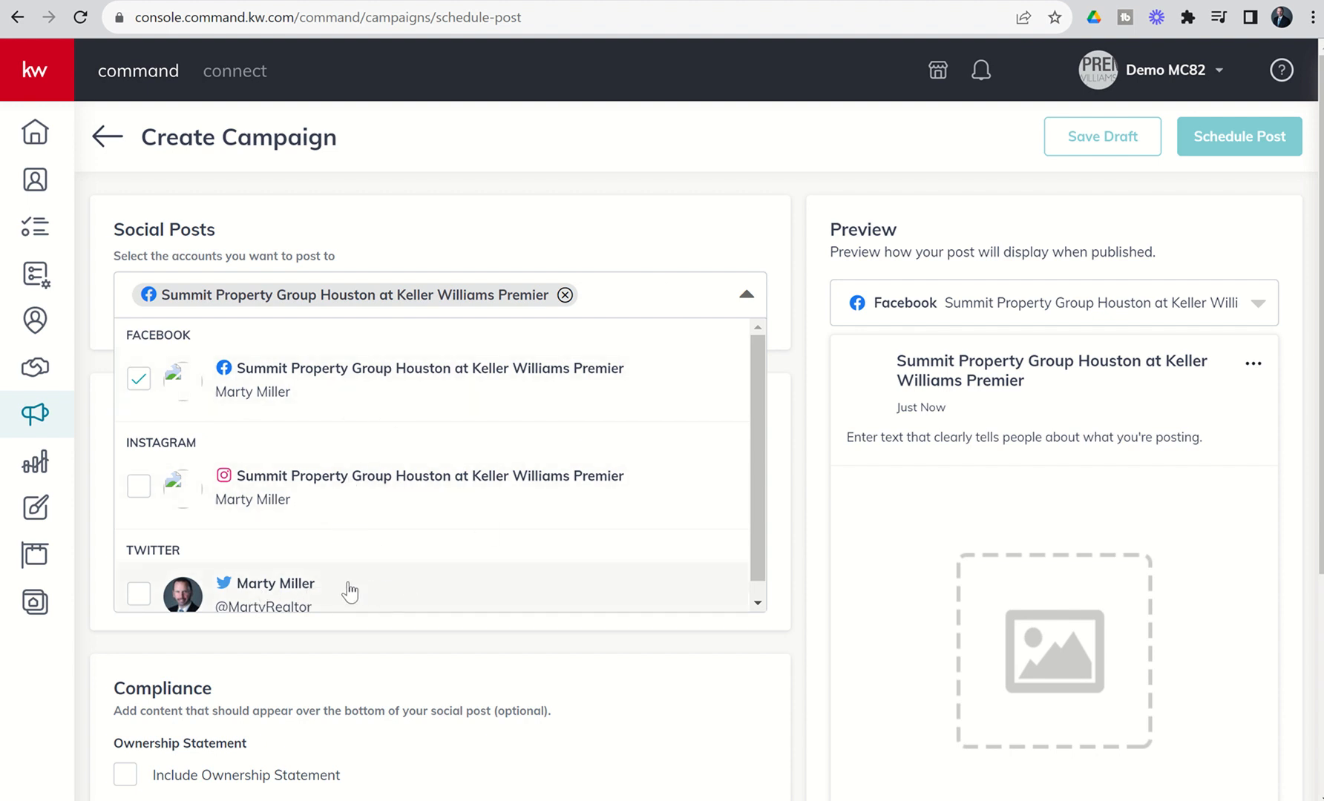
click(141, 487)
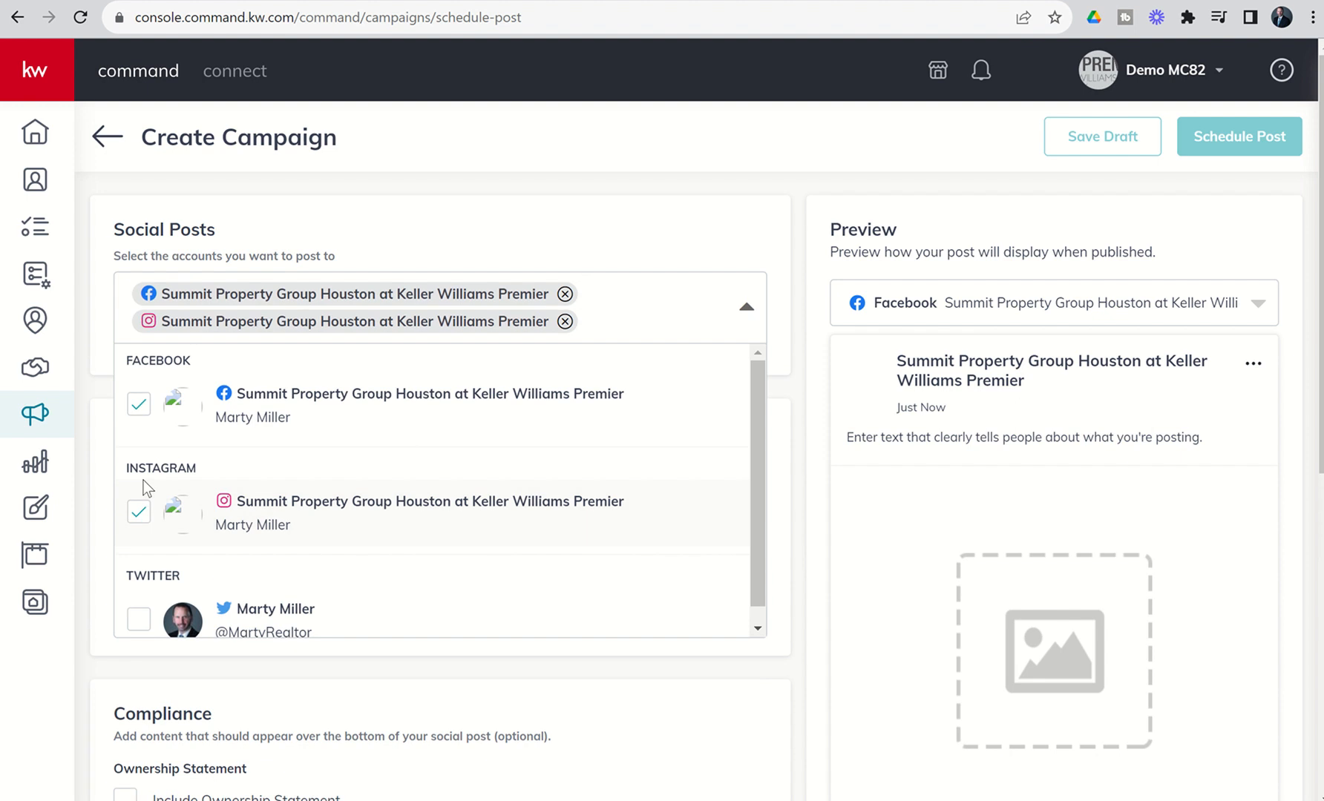
Add the Twitter account to the post's destinations and remove it again.
click(140, 616)
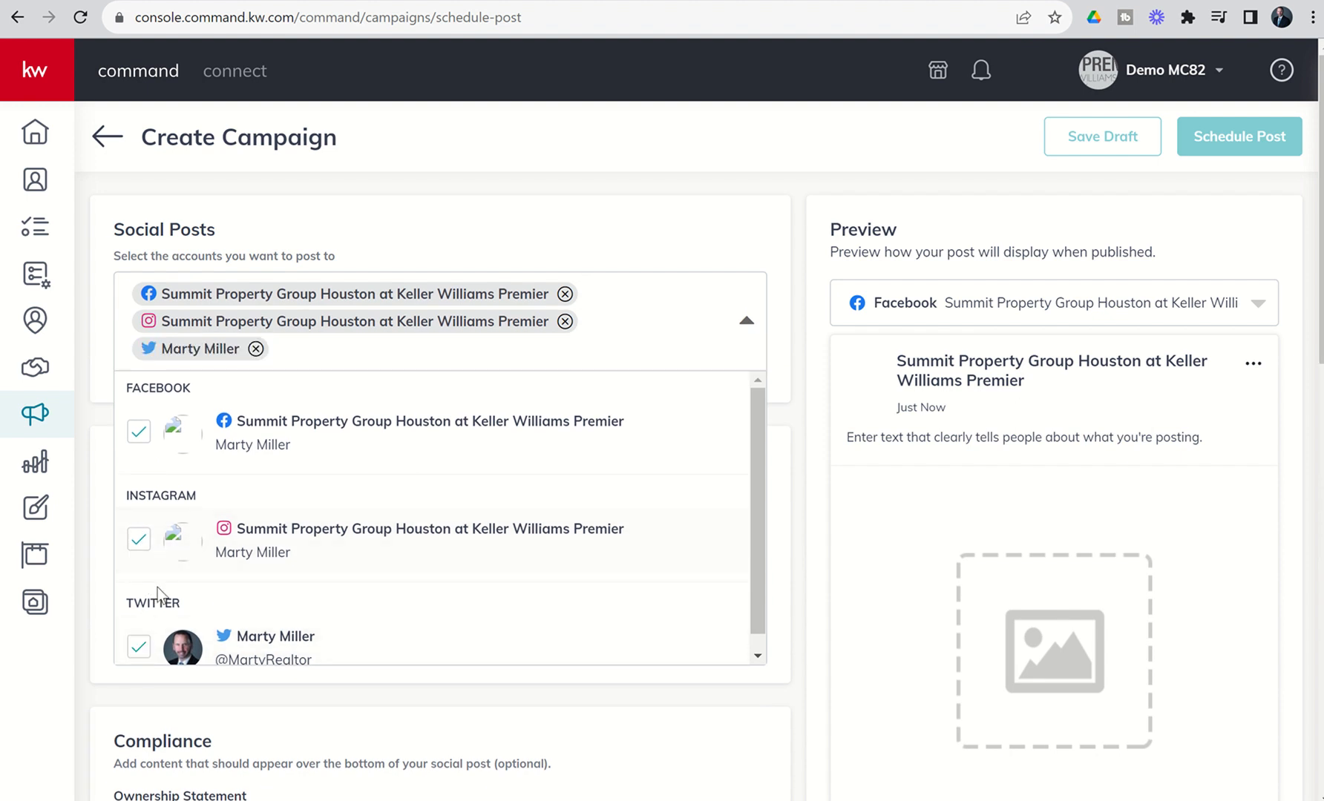
click(673, 260)
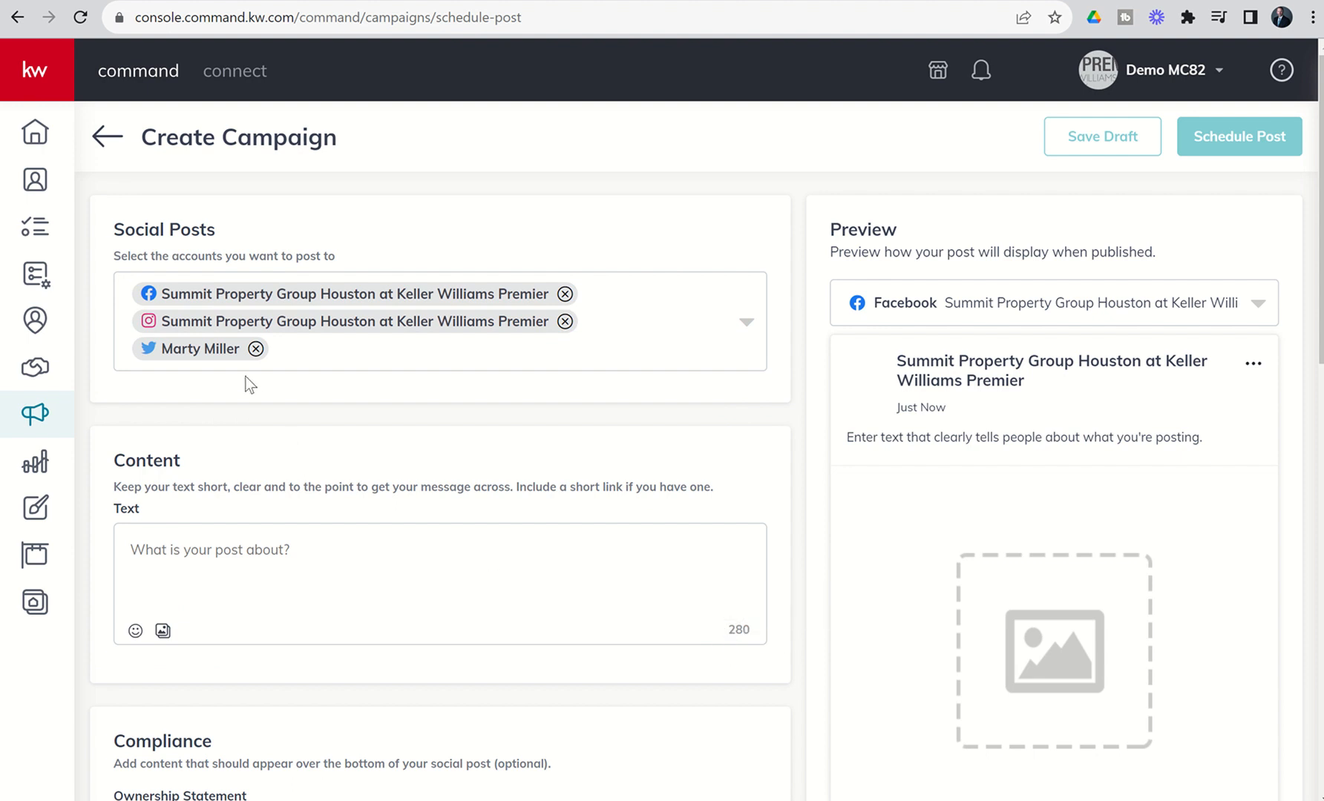
click(256, 349)
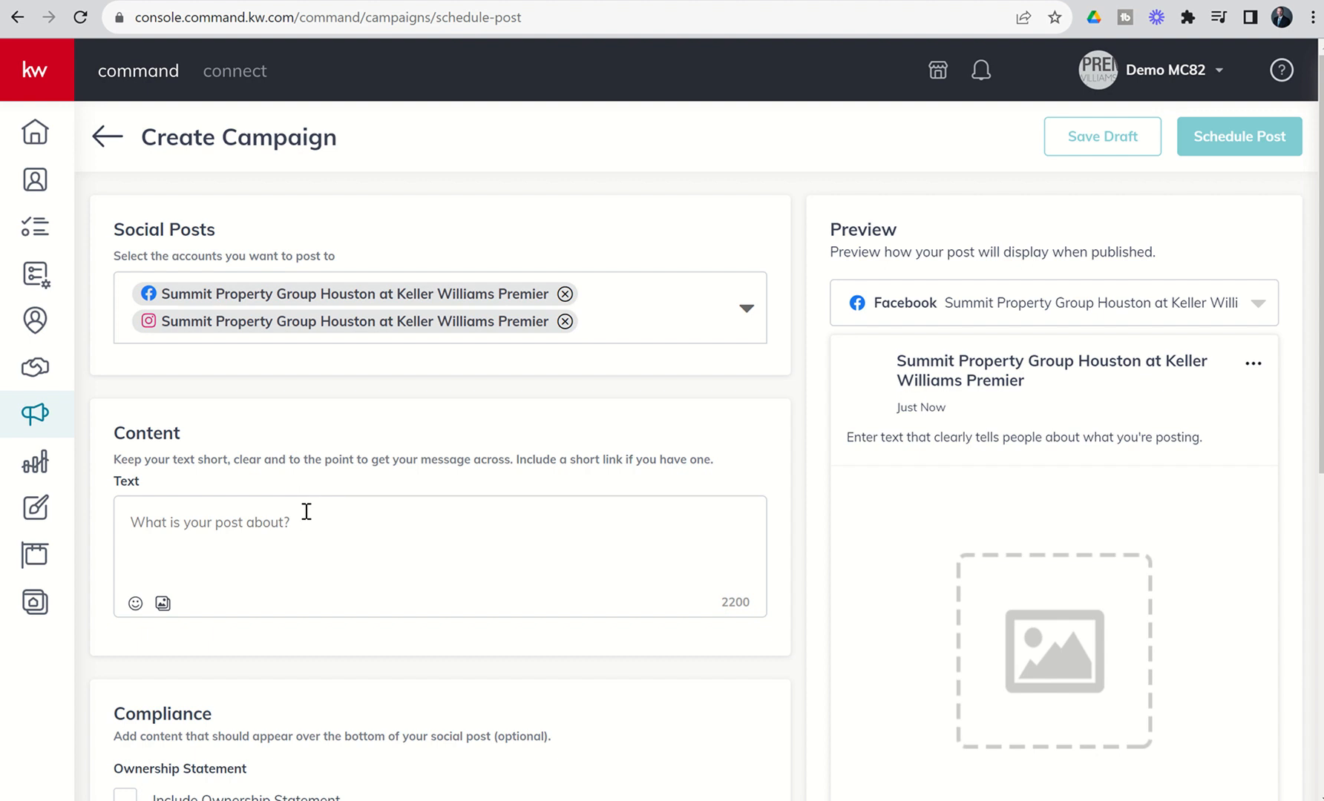
Write the post text "Check out my newest listing. Open House this Saturday from 12-2.".
scroll(306, 511, down, 3)
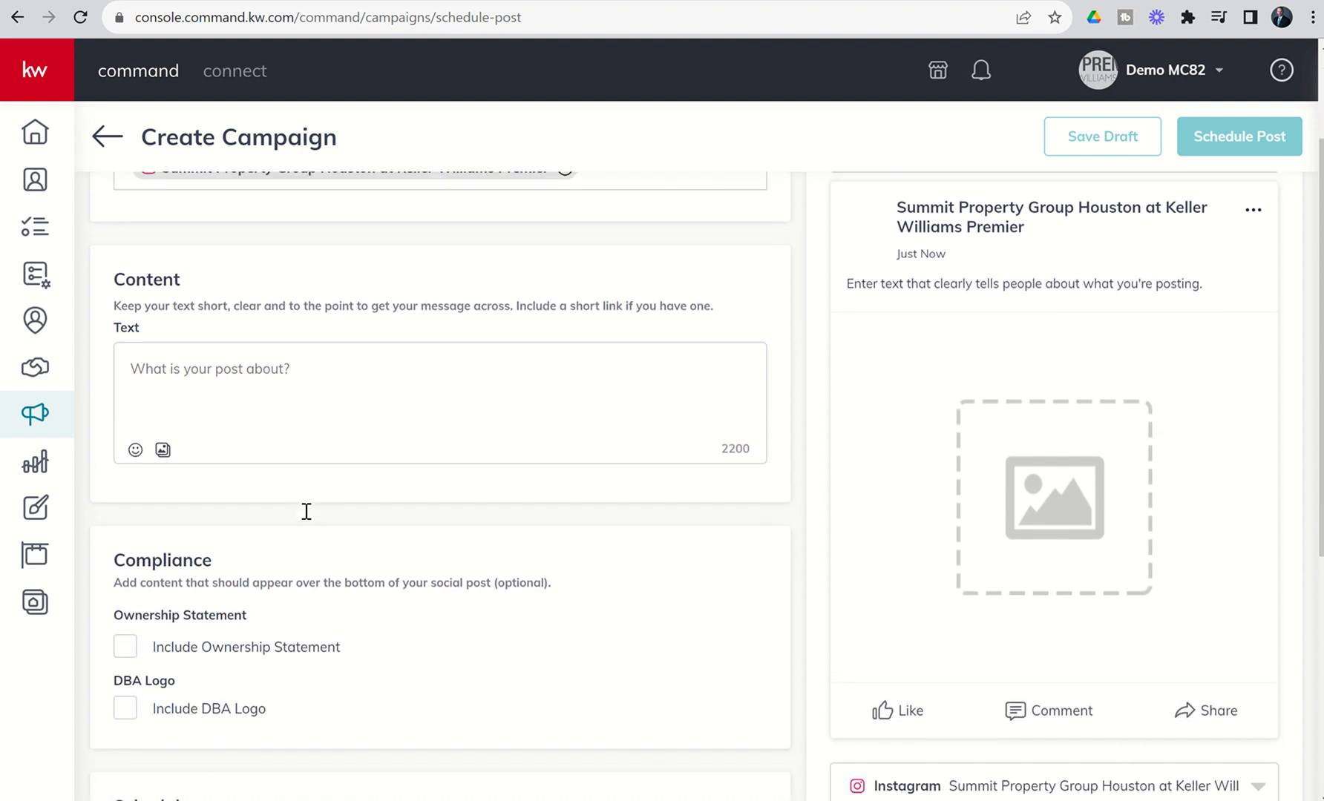
scroll(306, 511, up, 1)
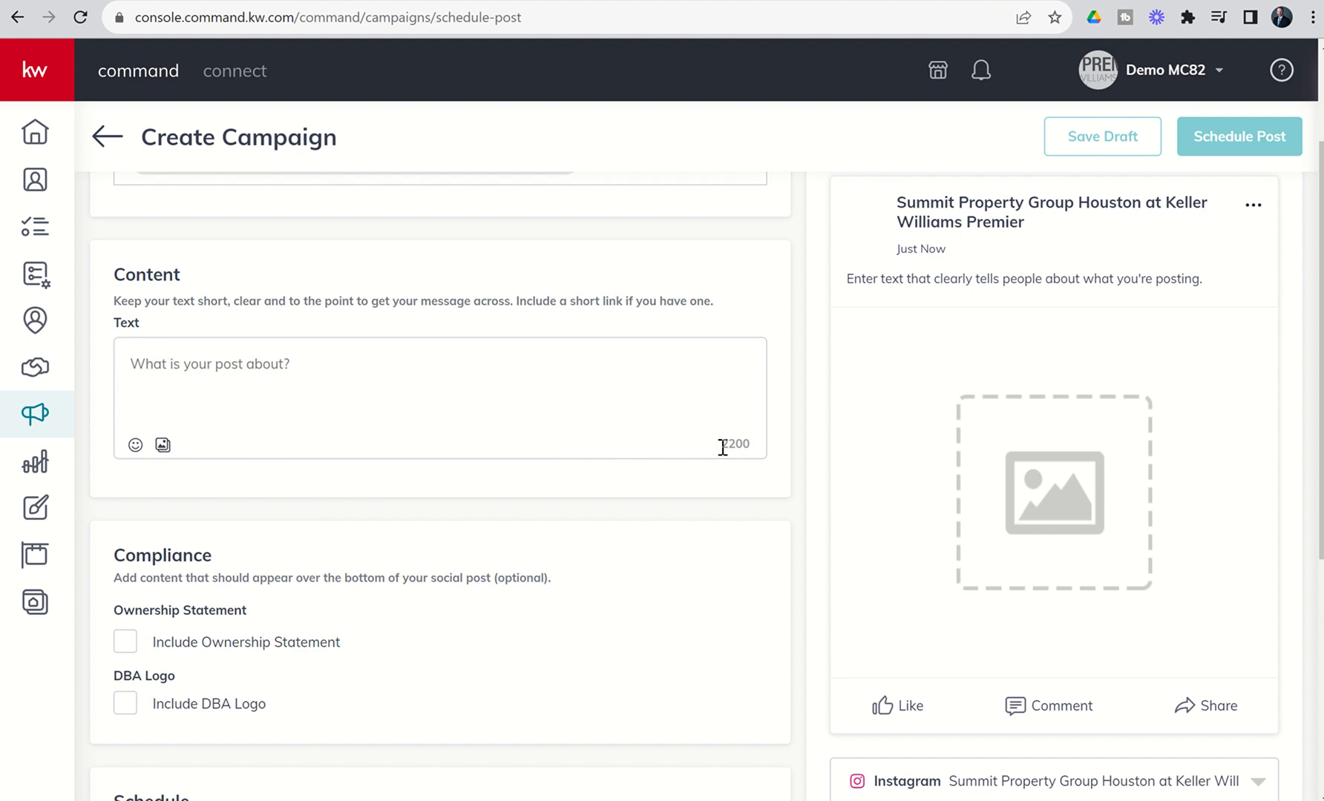
click(263, 371)
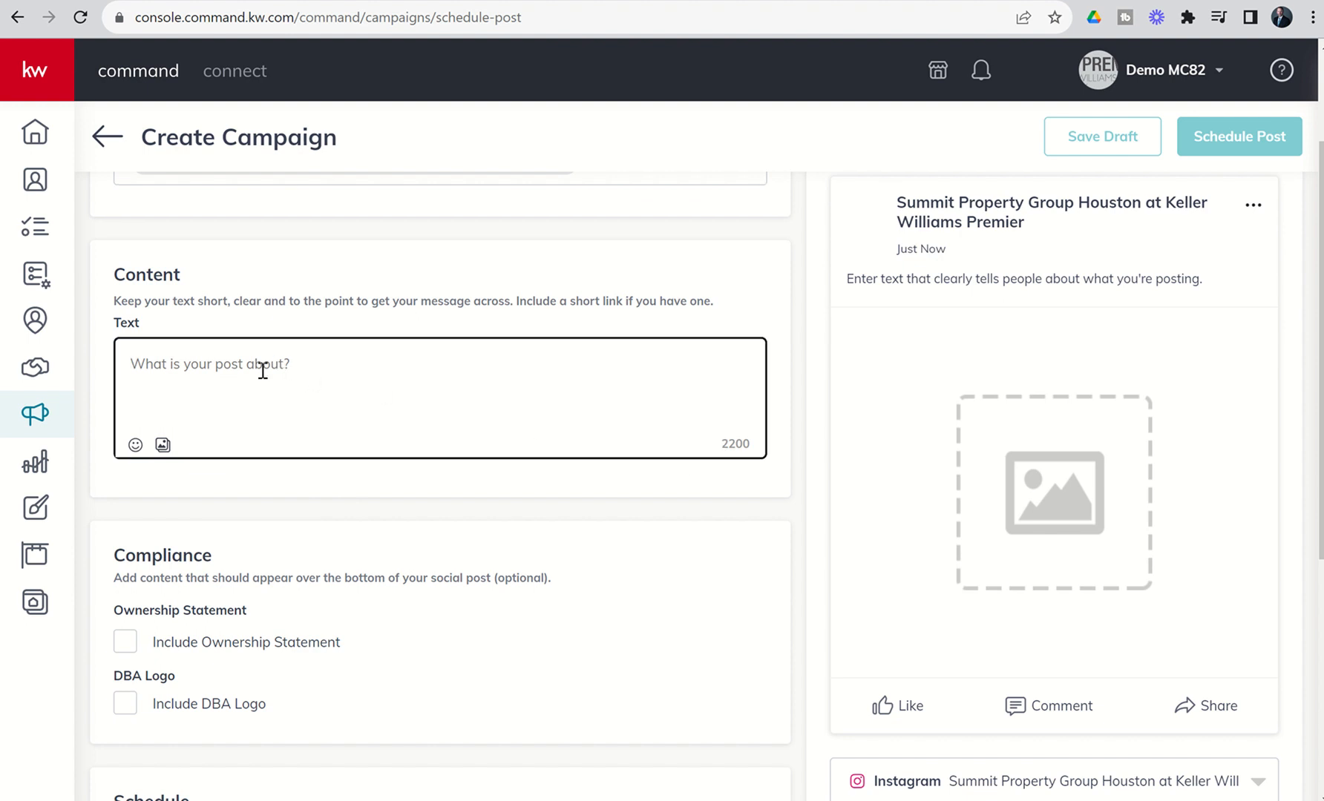
text(Check out my ne)
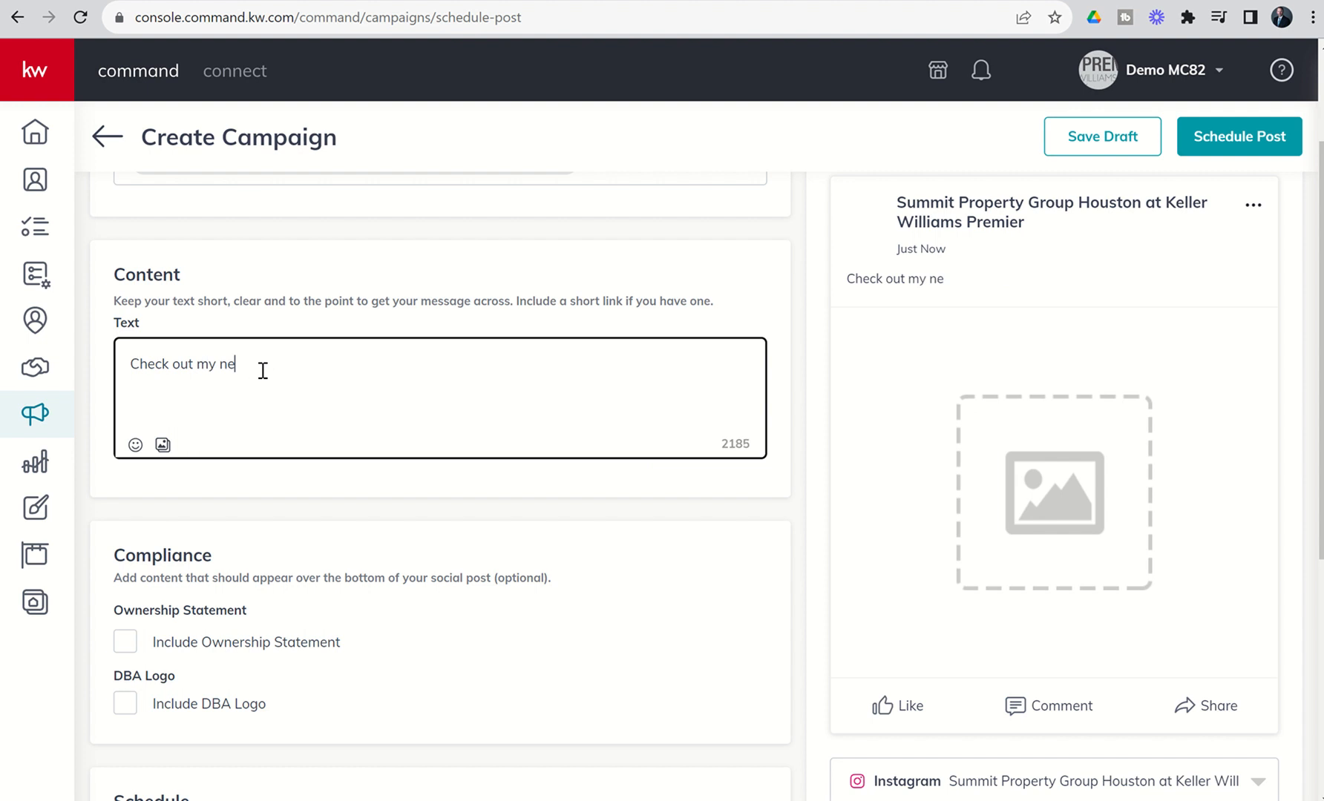
text(west listing.  Open House this )
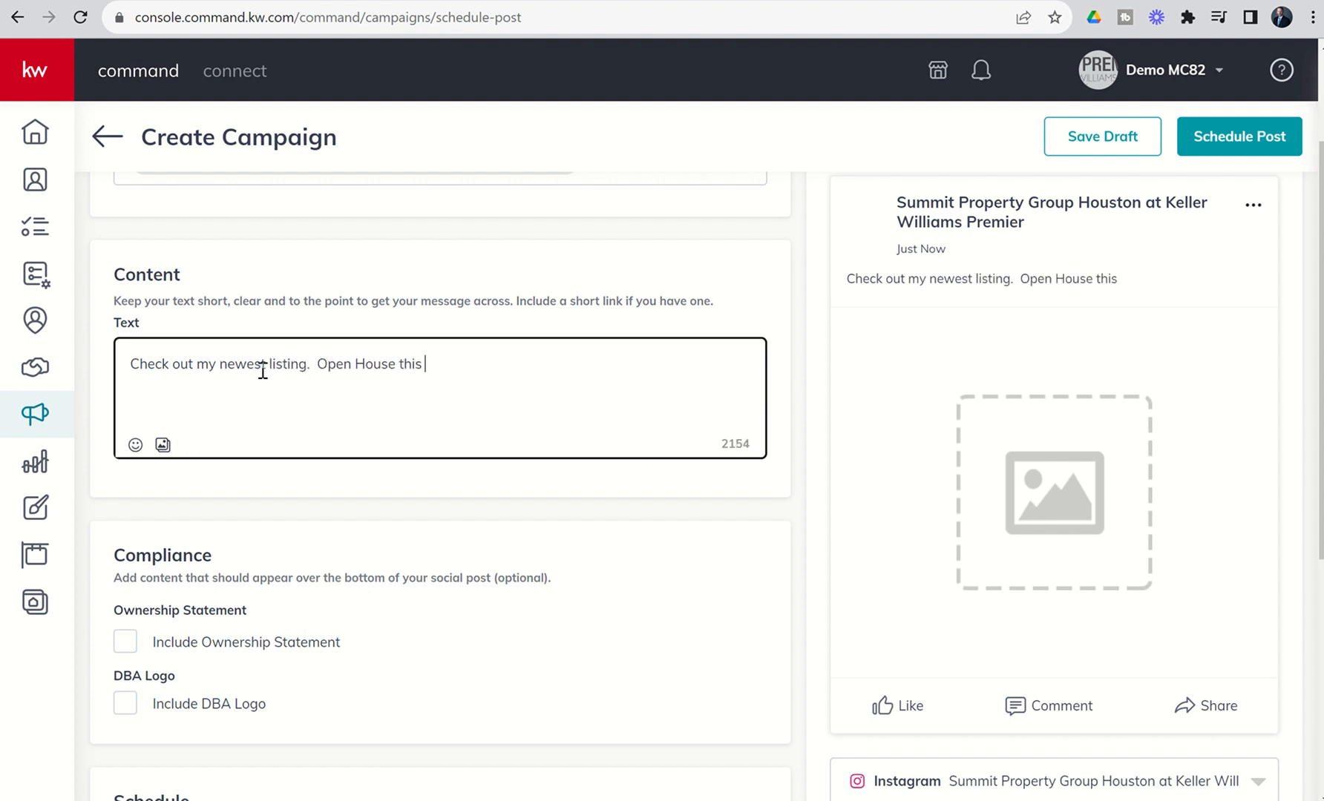
text(Saturday from 12-2)
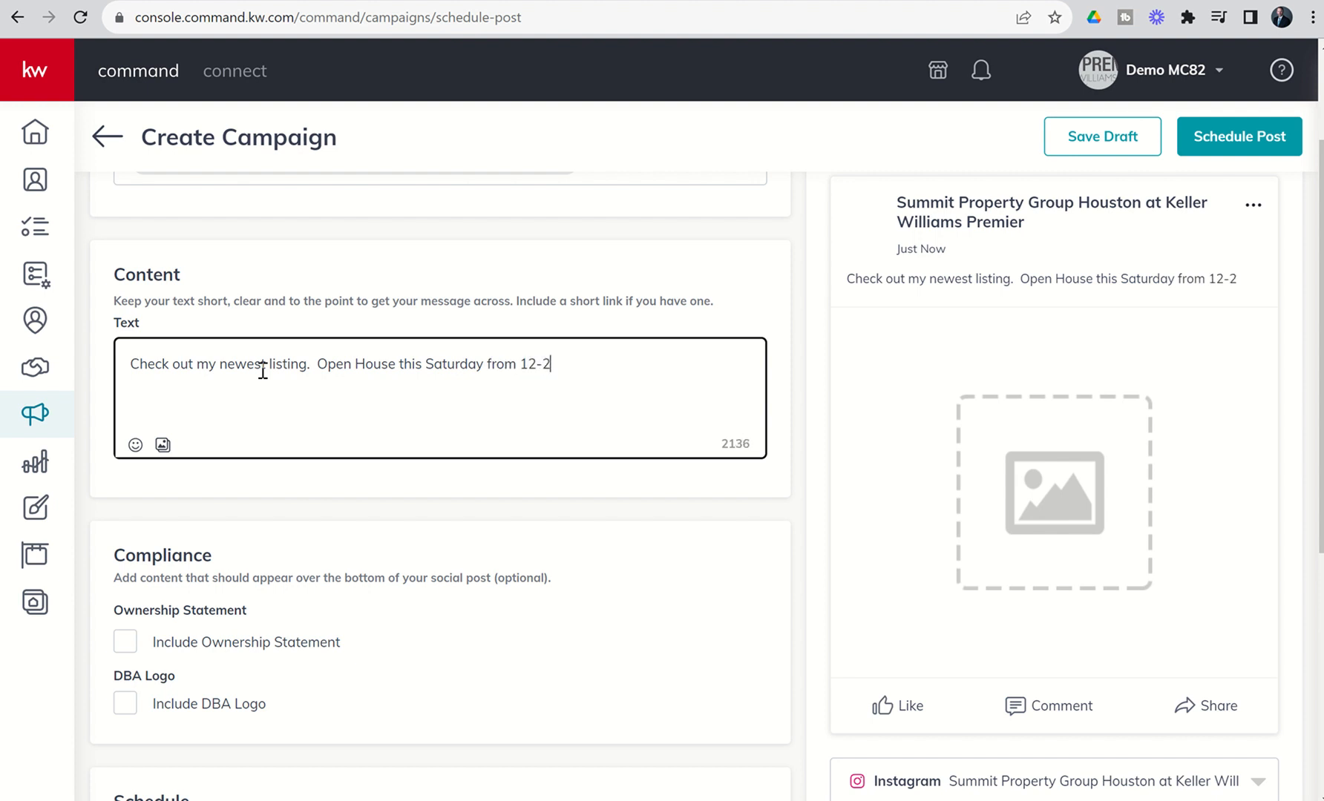
text(.)
Find a house emoji by searching for "house" and insert it at the end of the post text.
click(135, 446)
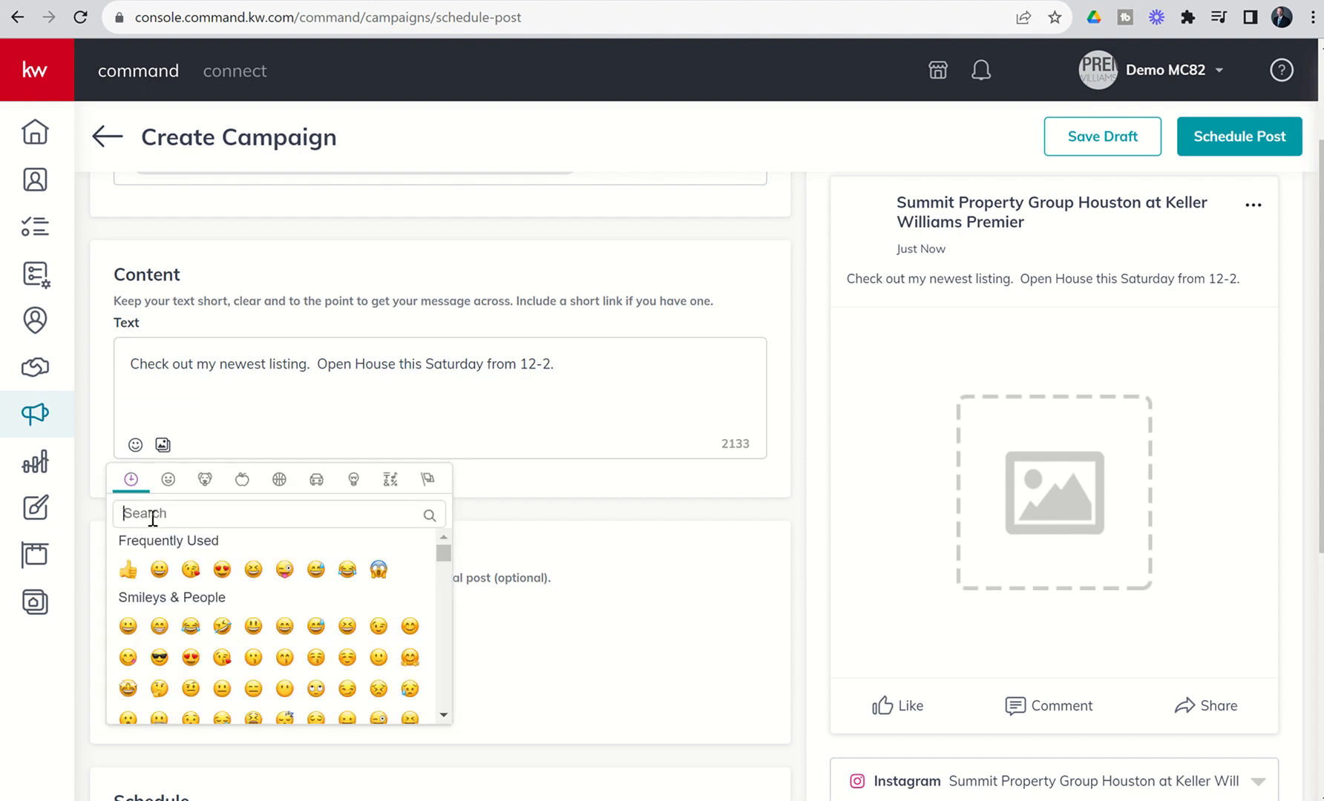
click(152, 514)
text(house)
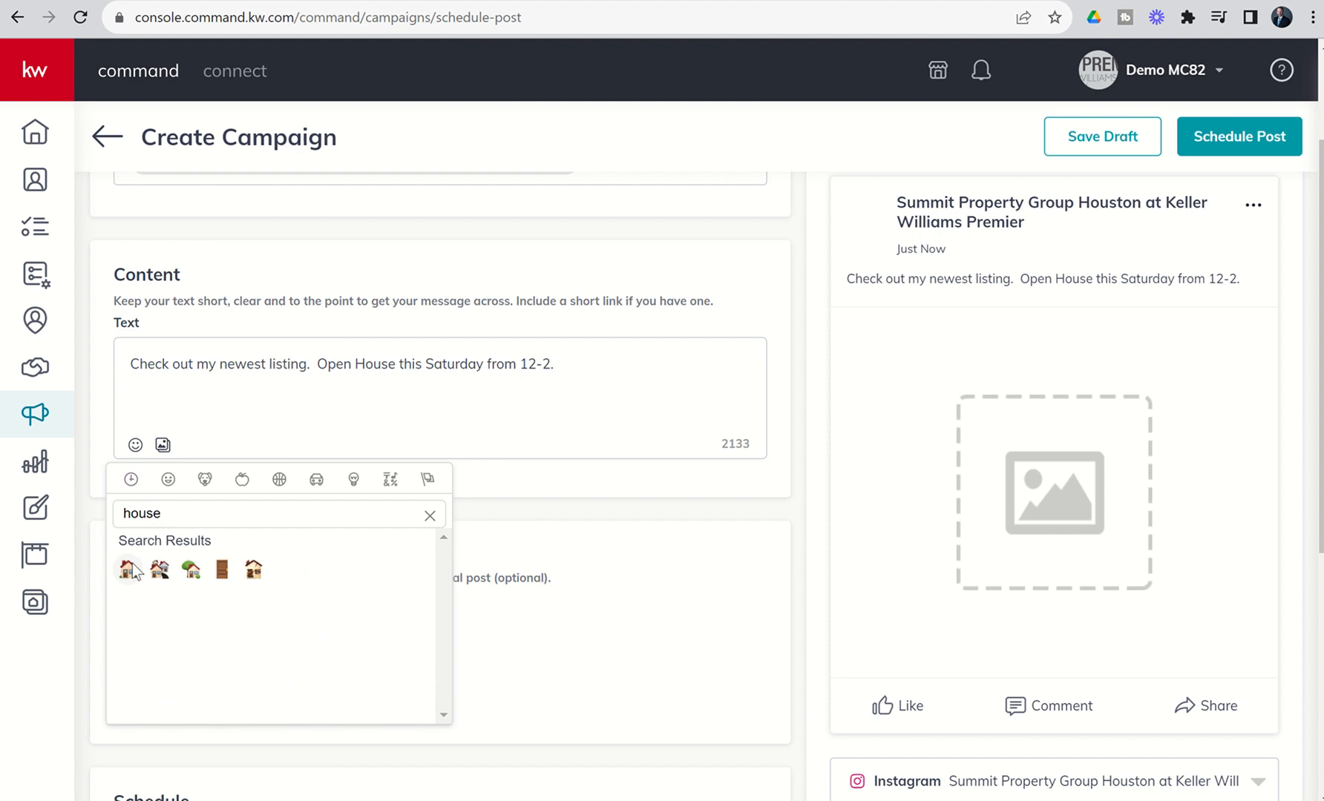
click(132, 568)
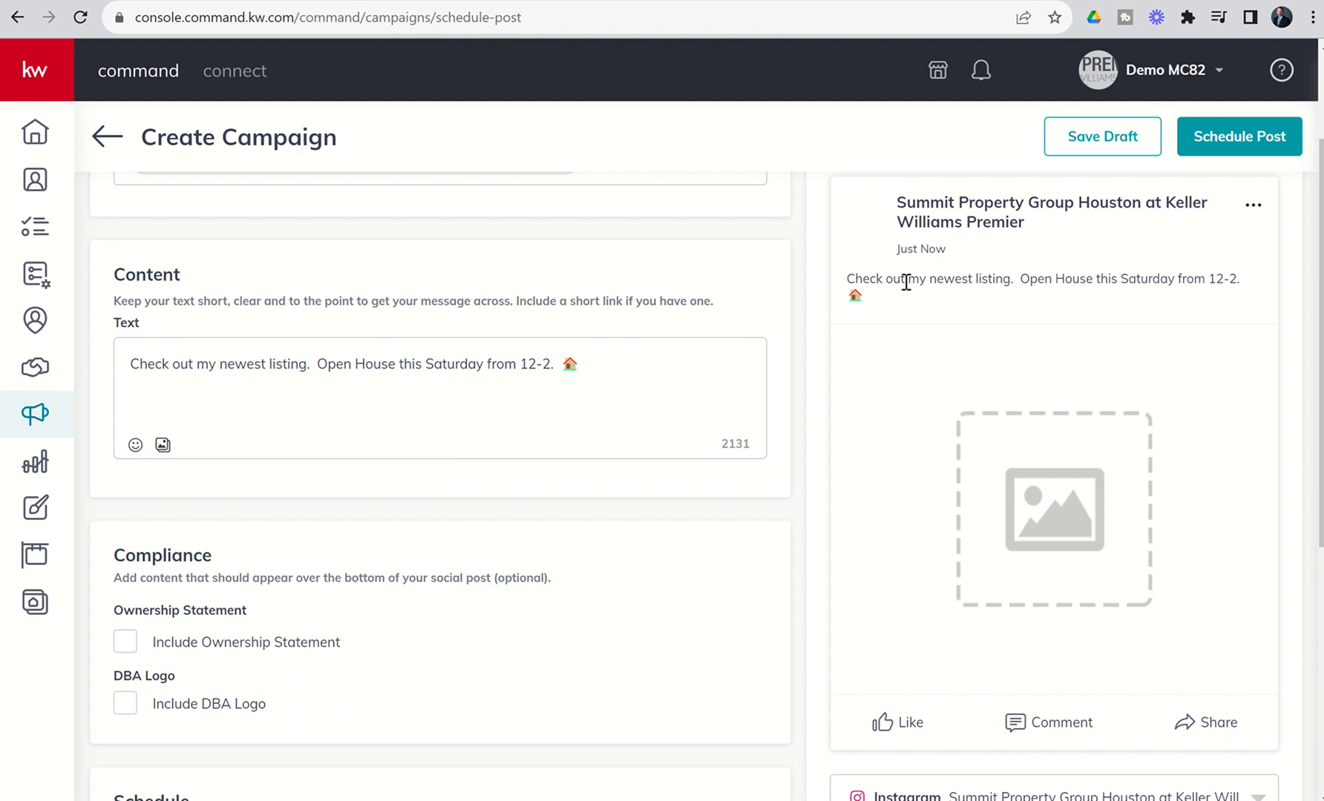
Check which accounts are available for the Facebook post preview.
scroll(906, 281, up, 1)
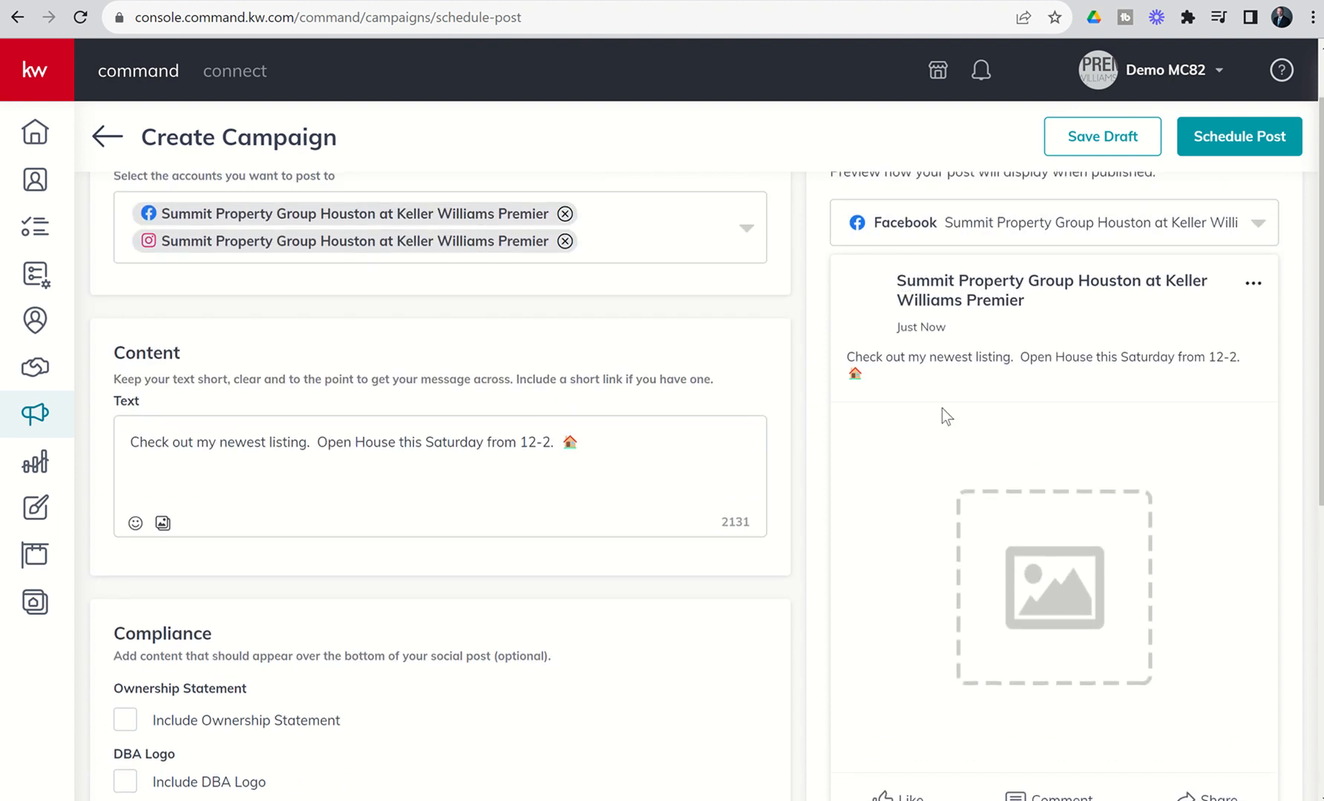
click(1045, 221)
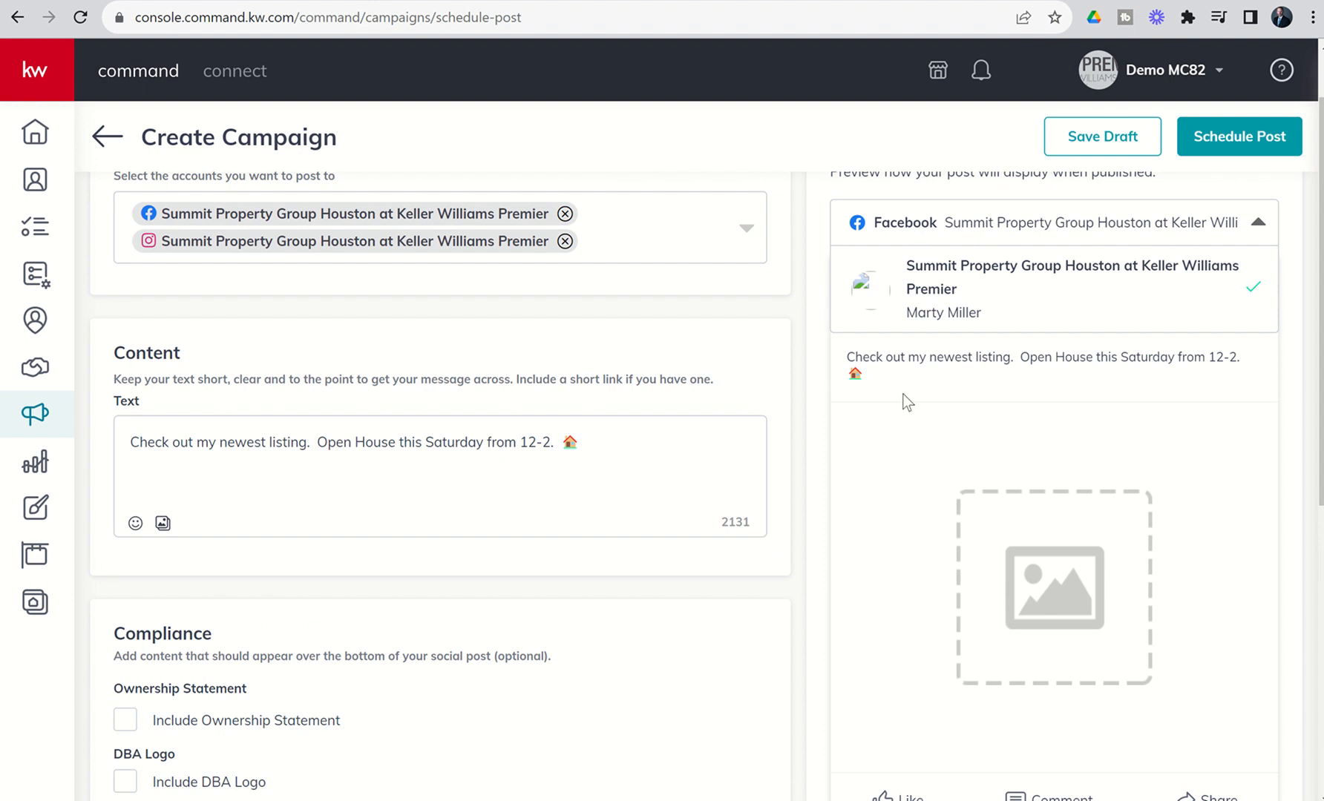
click(883, 479)
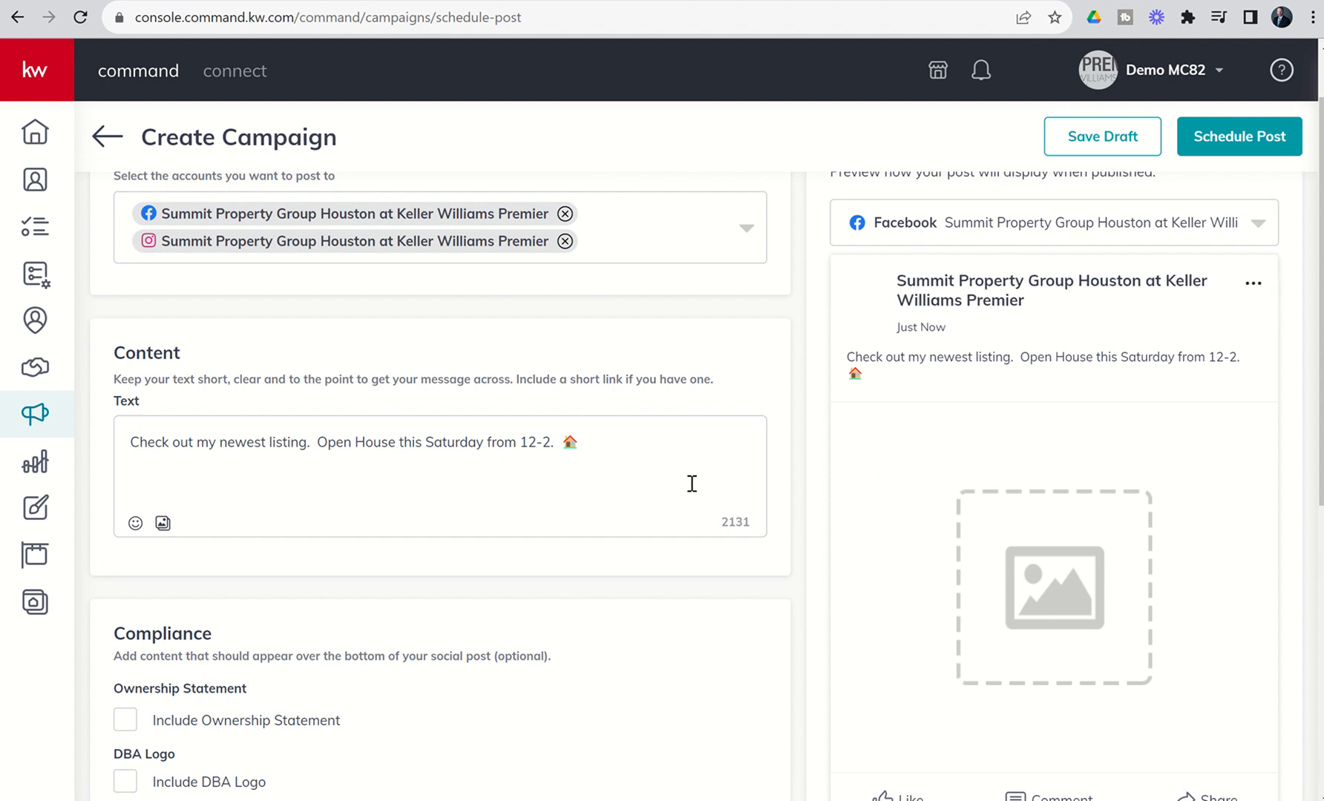
Add a media upload area to the post's content.
scroll(692, 483, down, 1)
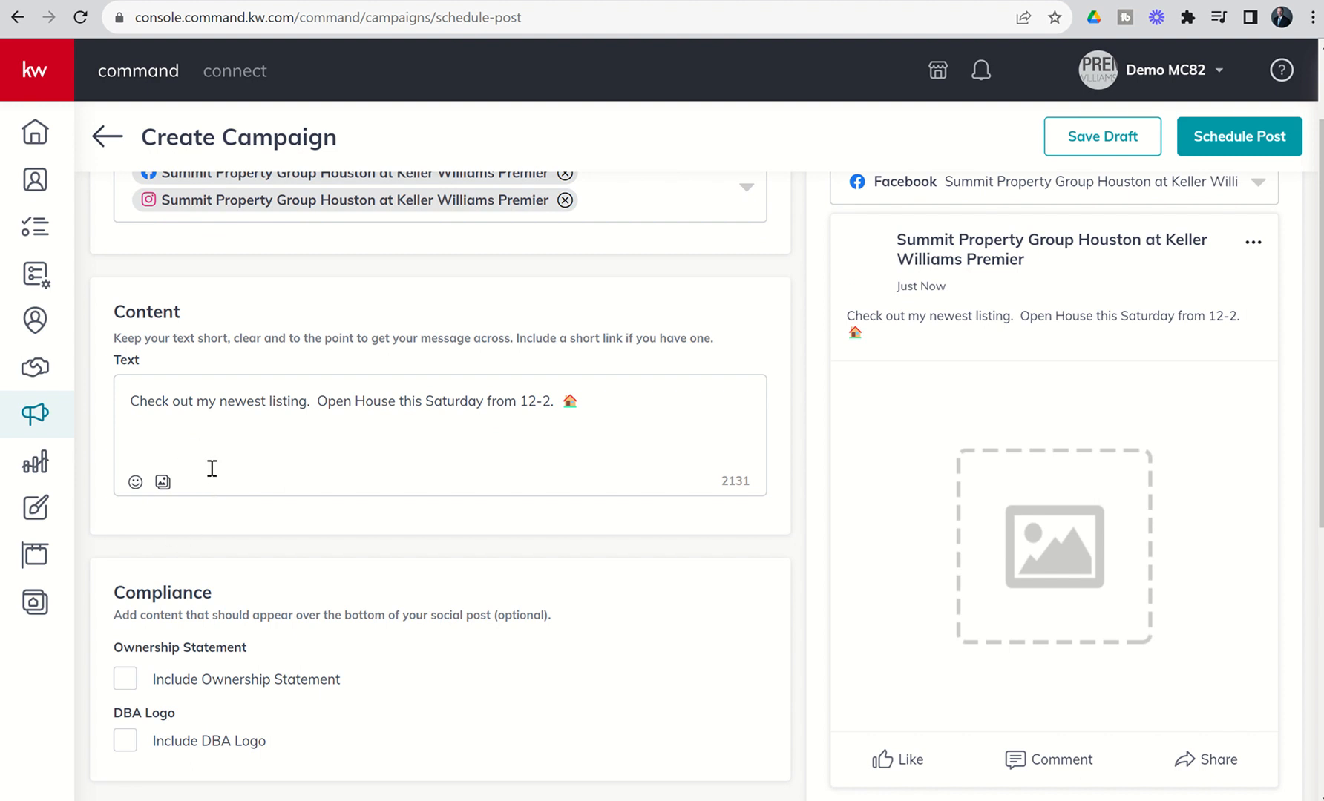
click(162, 482)
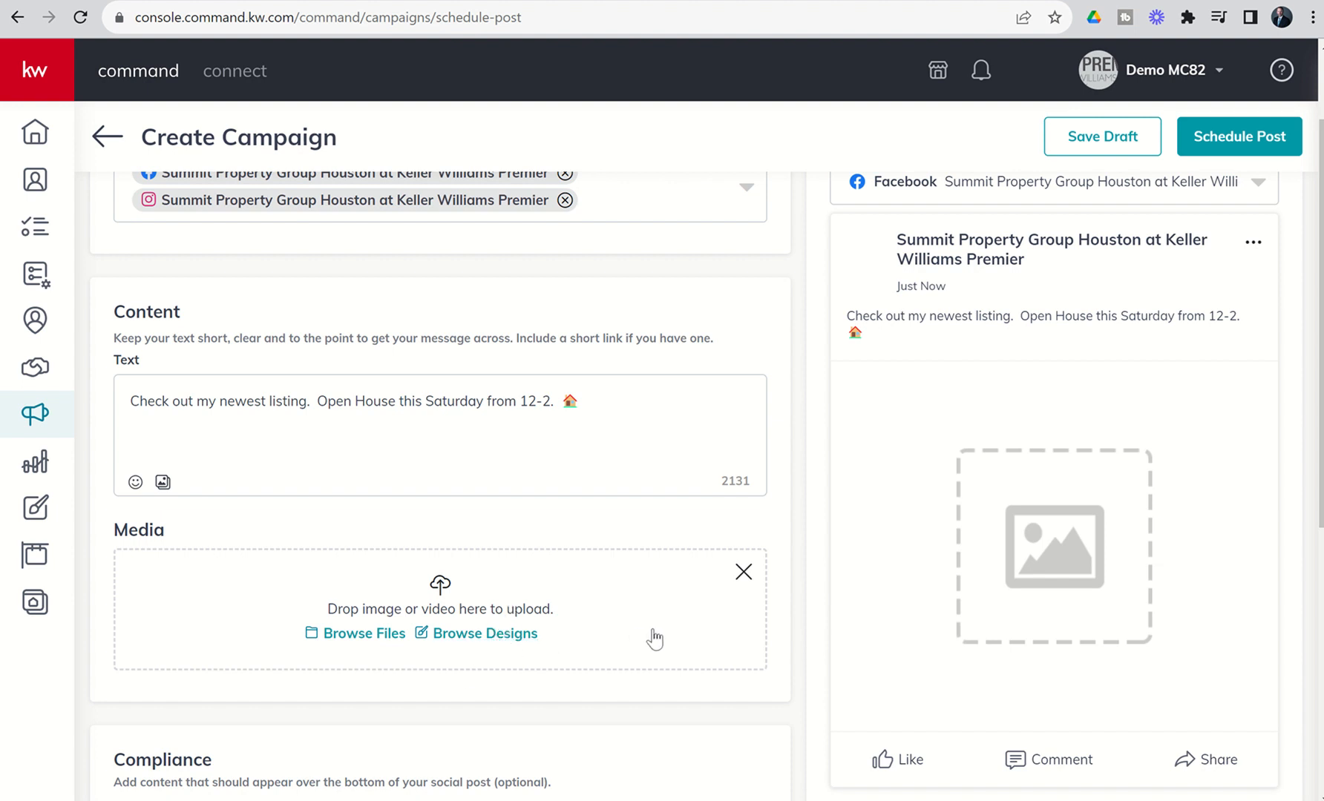
Set the post's scheduled publishing time to November 9, 2023 at 10:14 AM.
scroll(654, 638, down, 5)
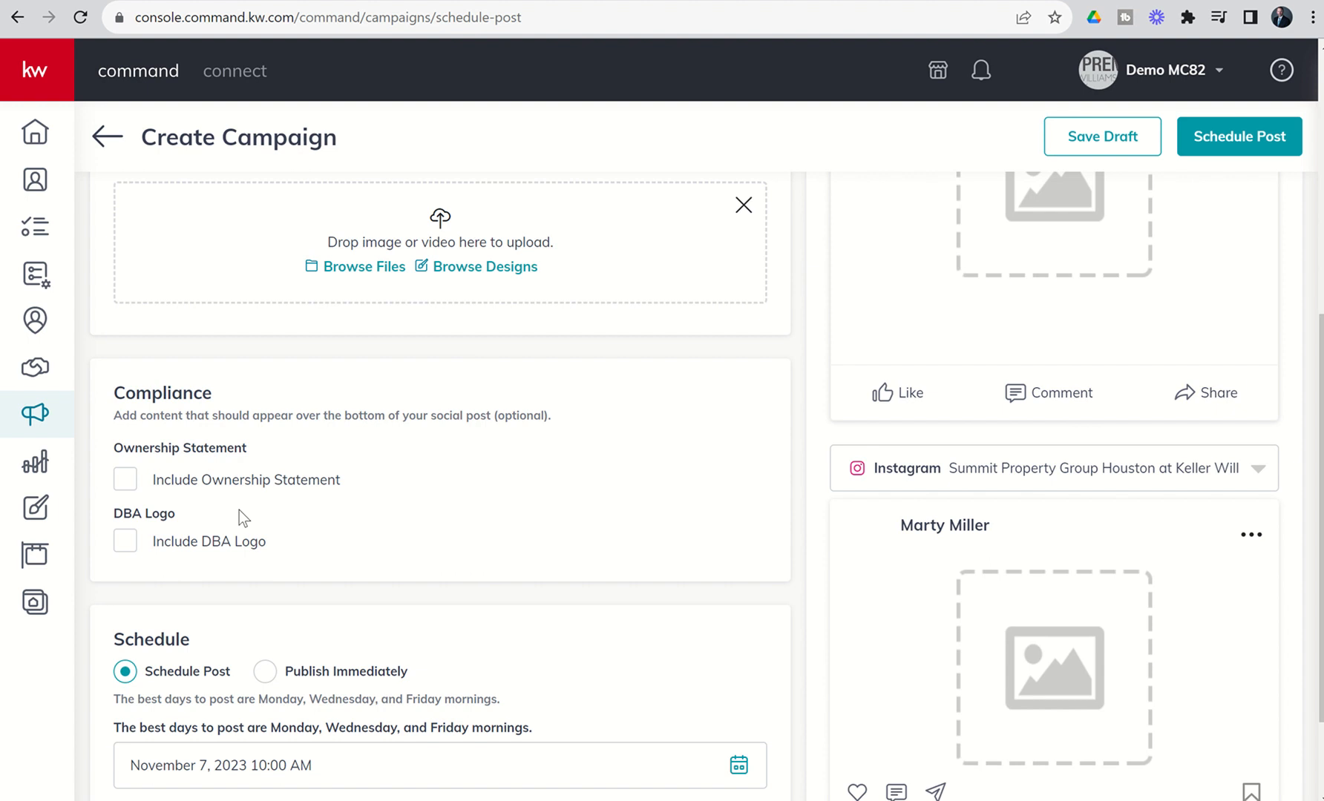
scroll(306, 506, down, 2)
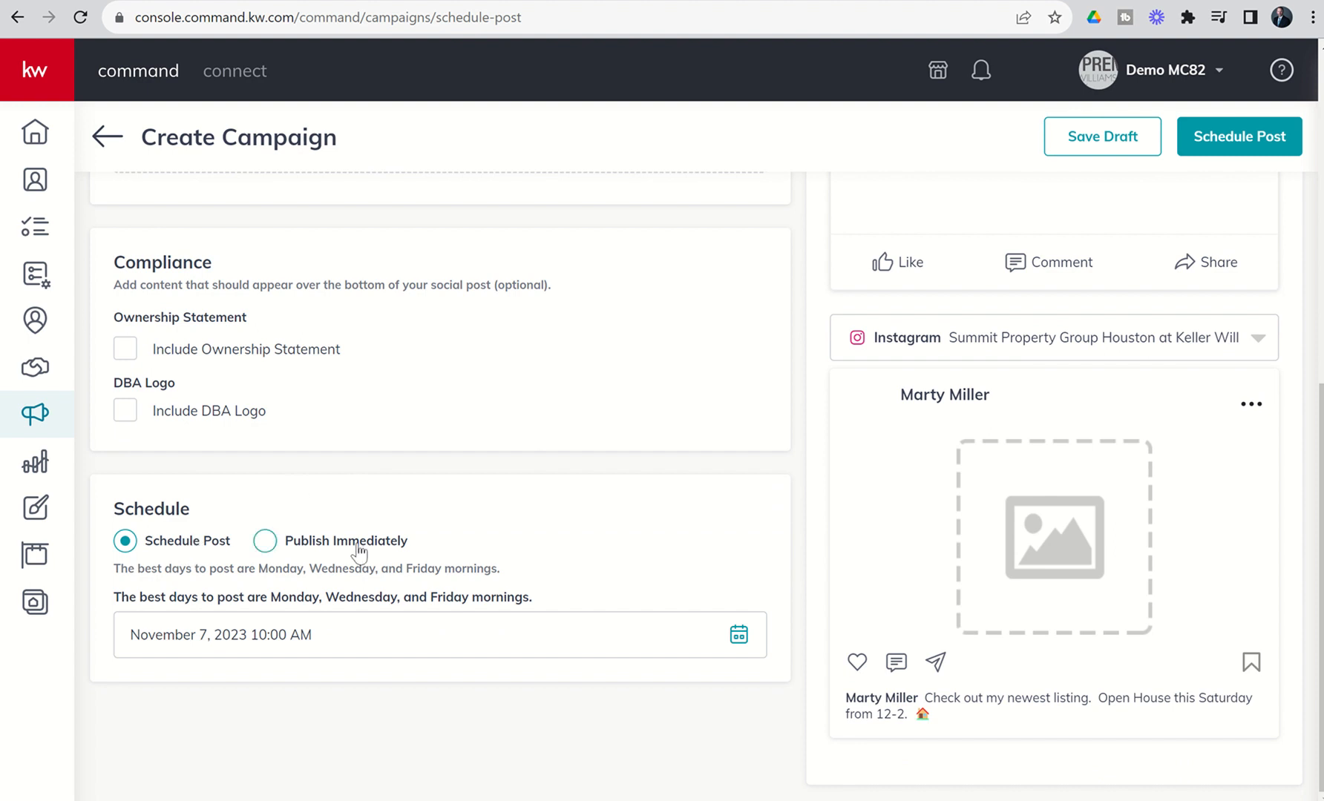
click(347, 638)
scroll(584, 576, down, 3)
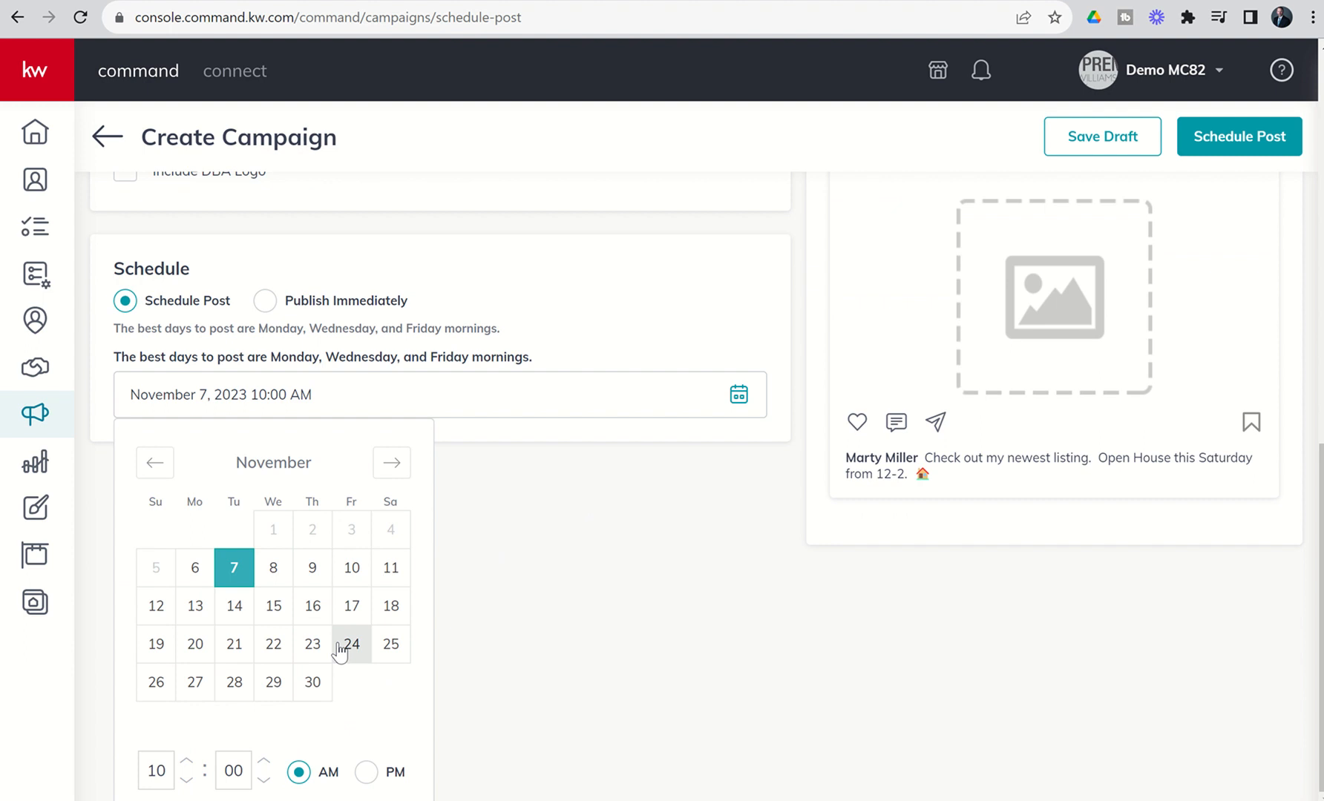
click(315, 582)
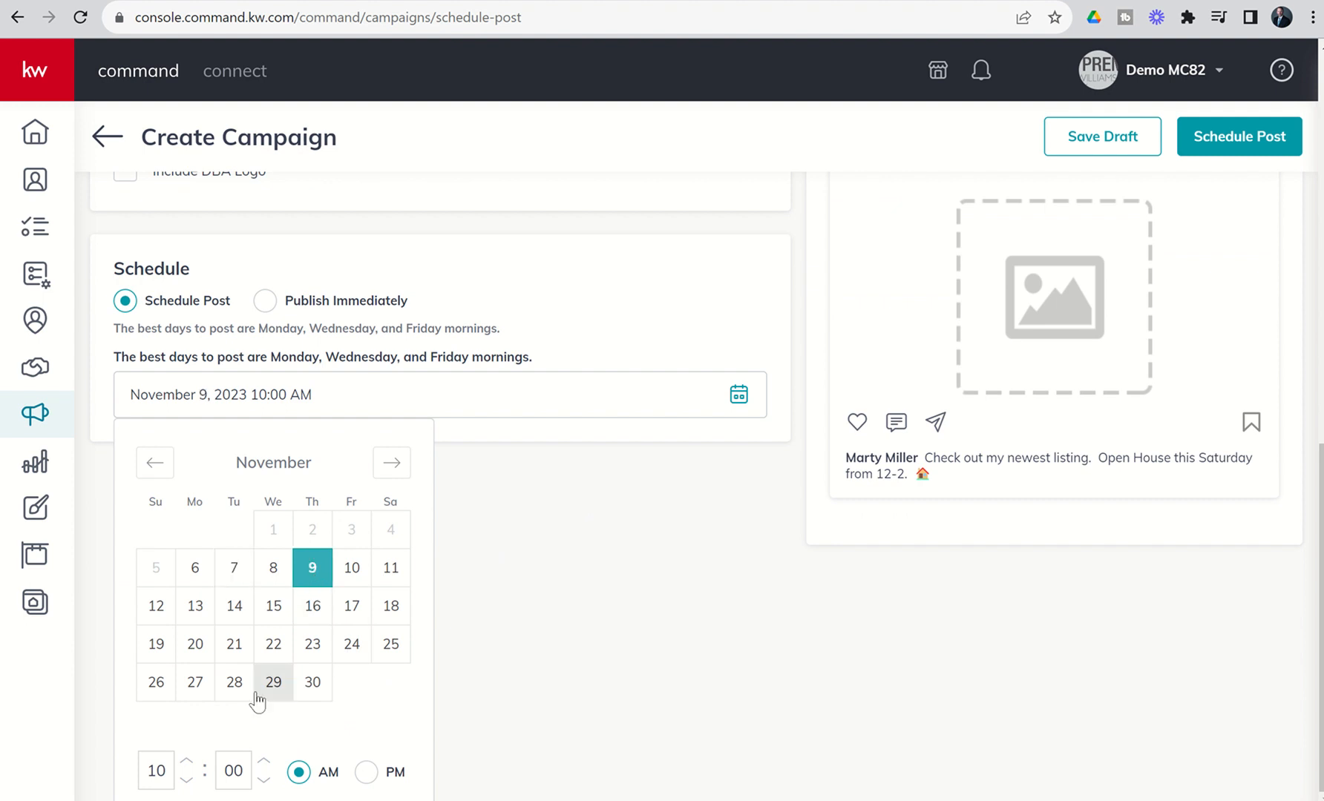
click(263, 761)
click(262, 761)
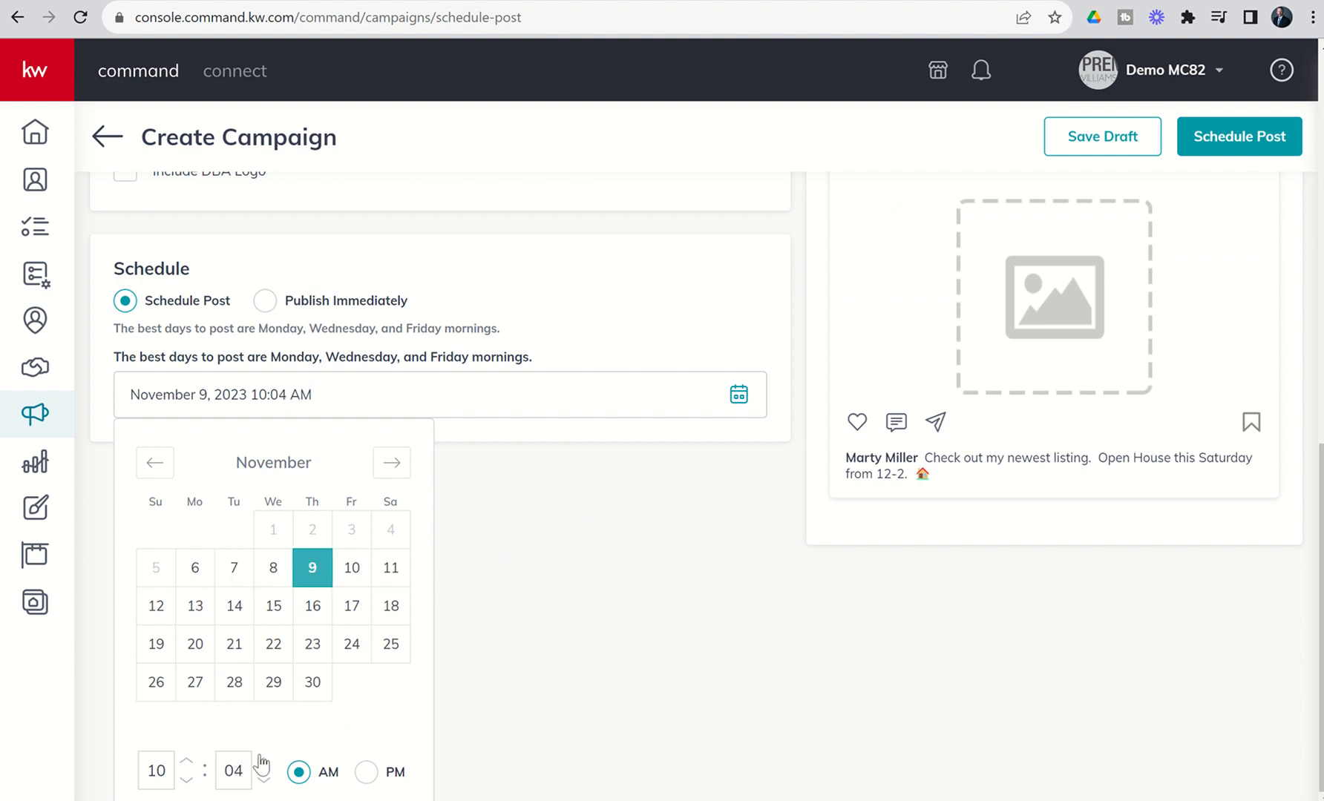
click(263, 762)
click(263, 761)
click(263, 762)
click(262, 762)
click(262, 761)
click(262, 762)
click(489, 642)
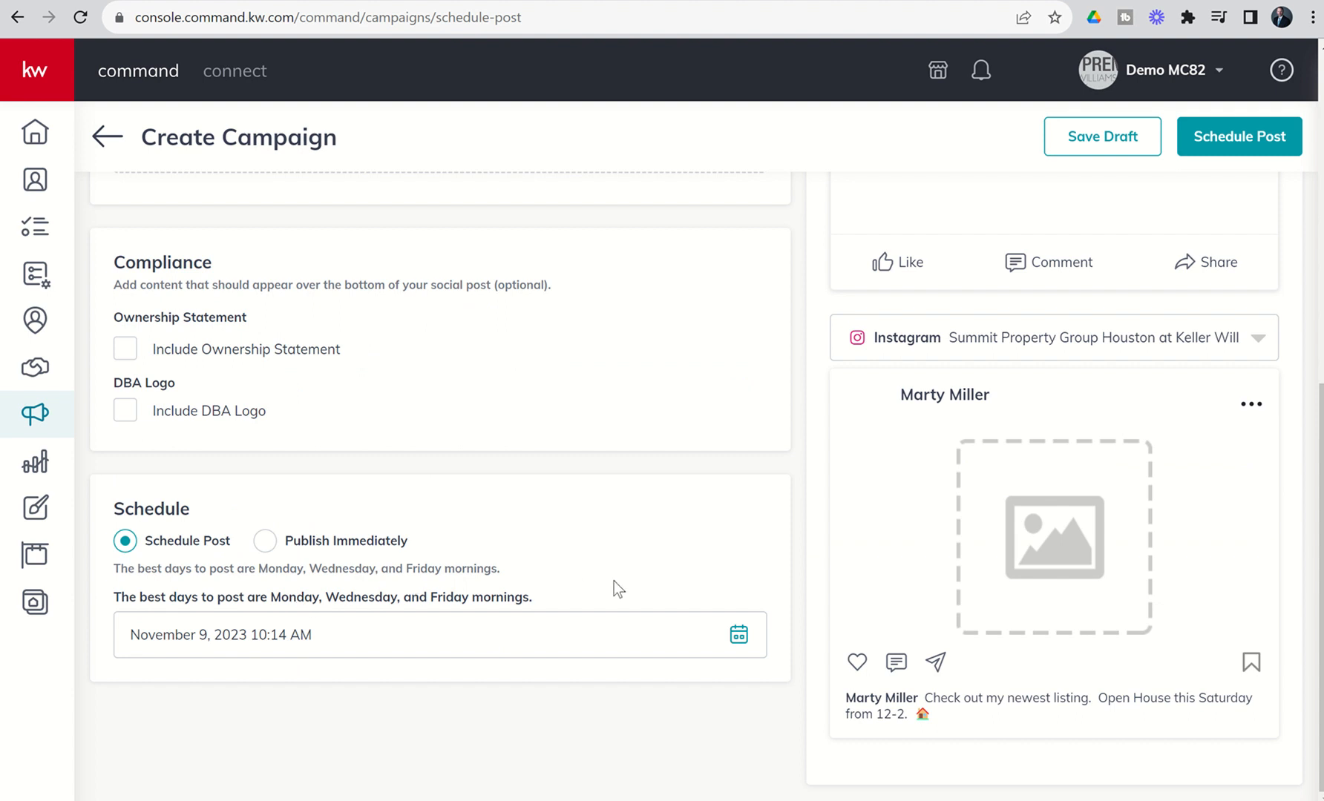
Upload the image file Cody MREA from the computer to the post and crop it to the Square (1:1) format.
scroll(774, 535, up, 3)
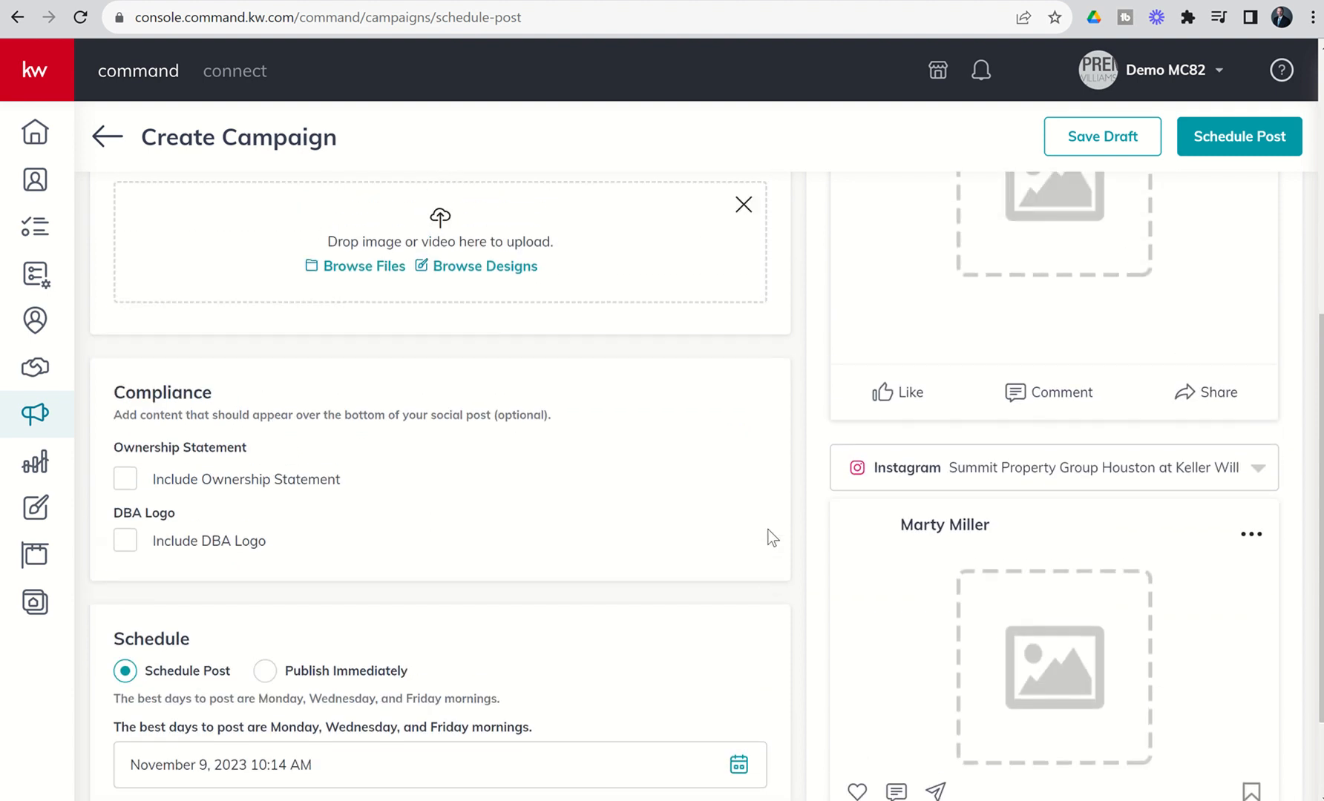
scroll(772, 536, up, 4)
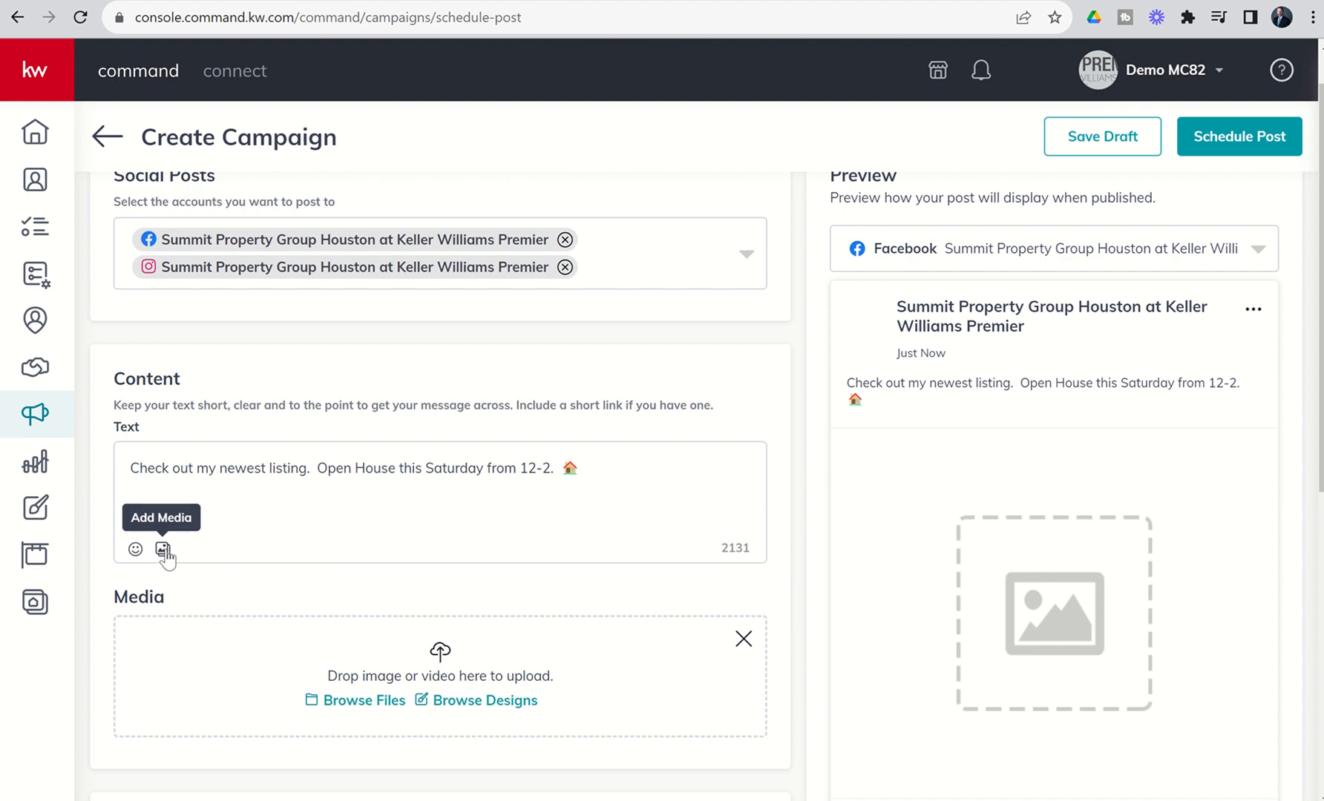
click(163, 550)
click(163, 550)
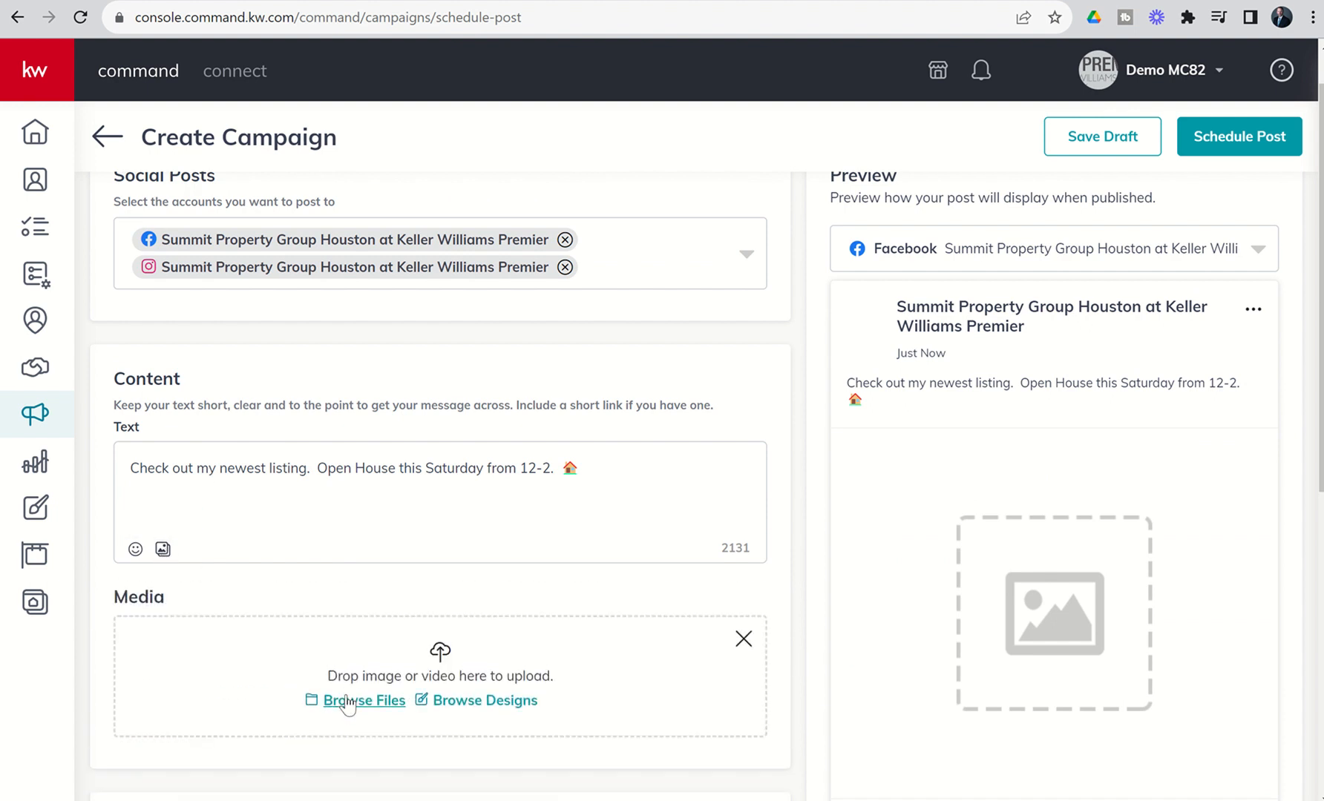
click(348, 702)
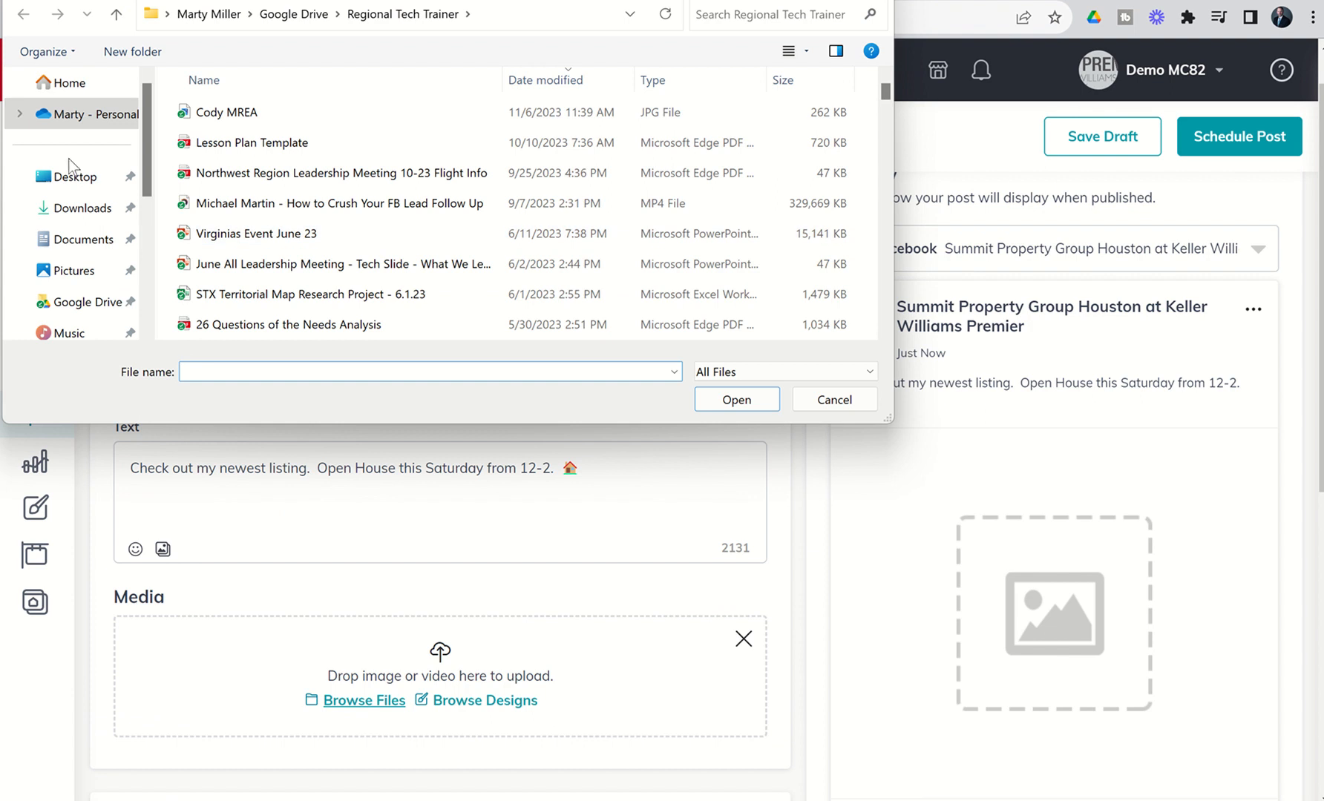
click(223, 114)
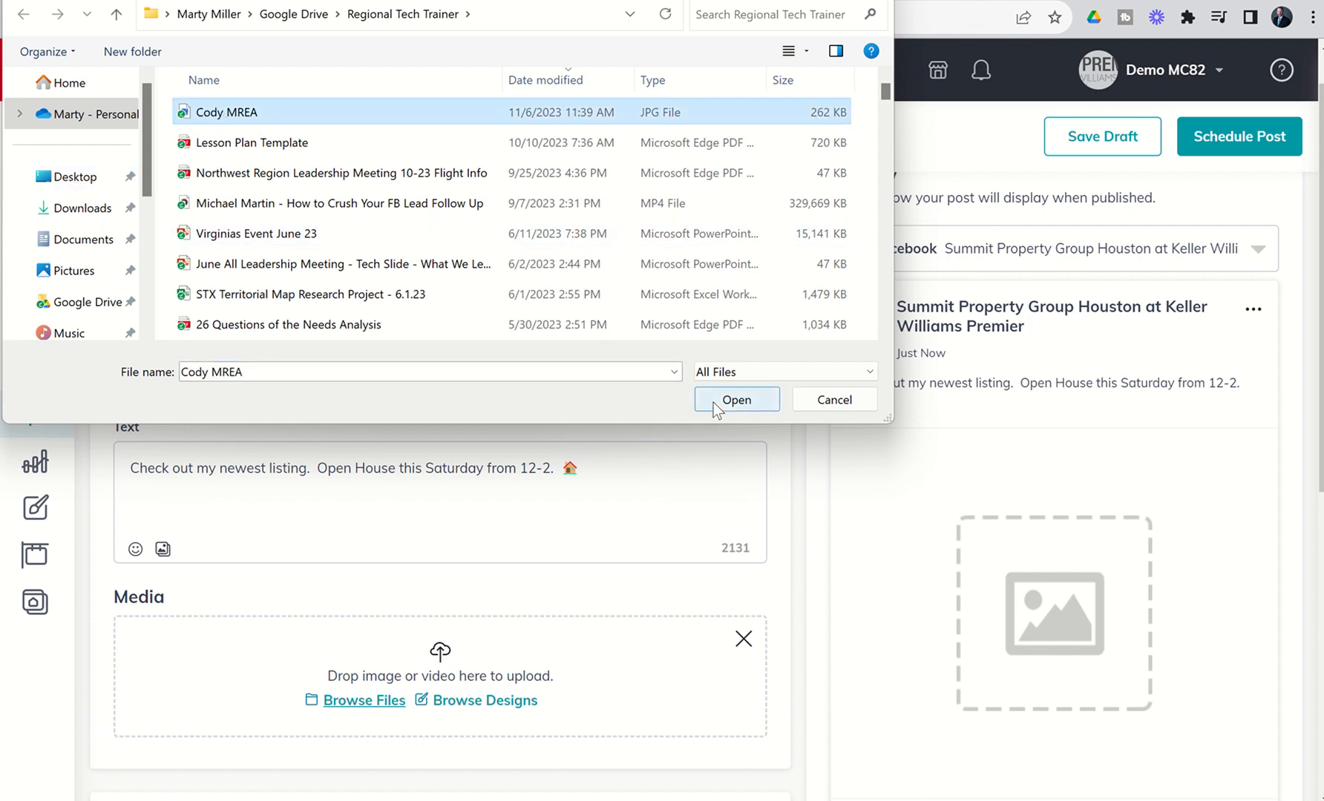
click(735, 401)
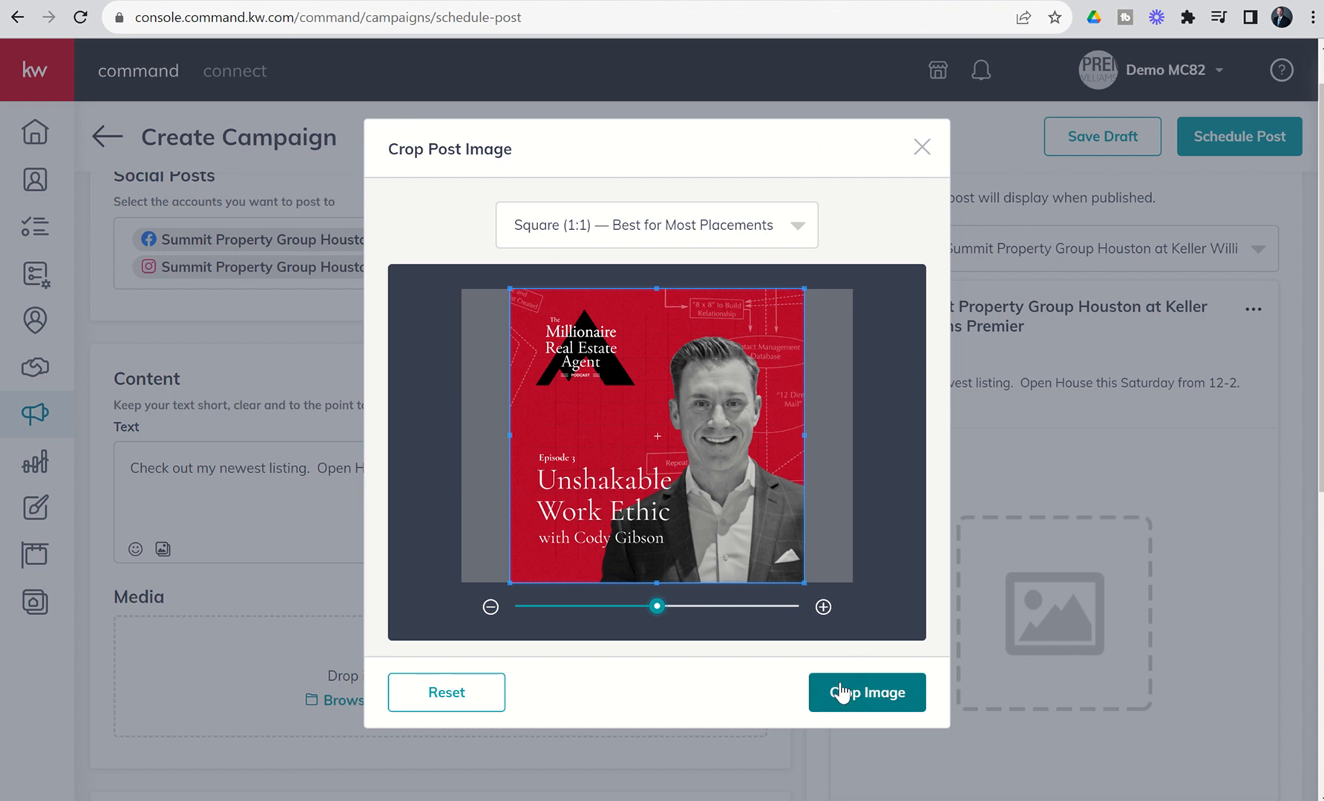
click(841, 693)
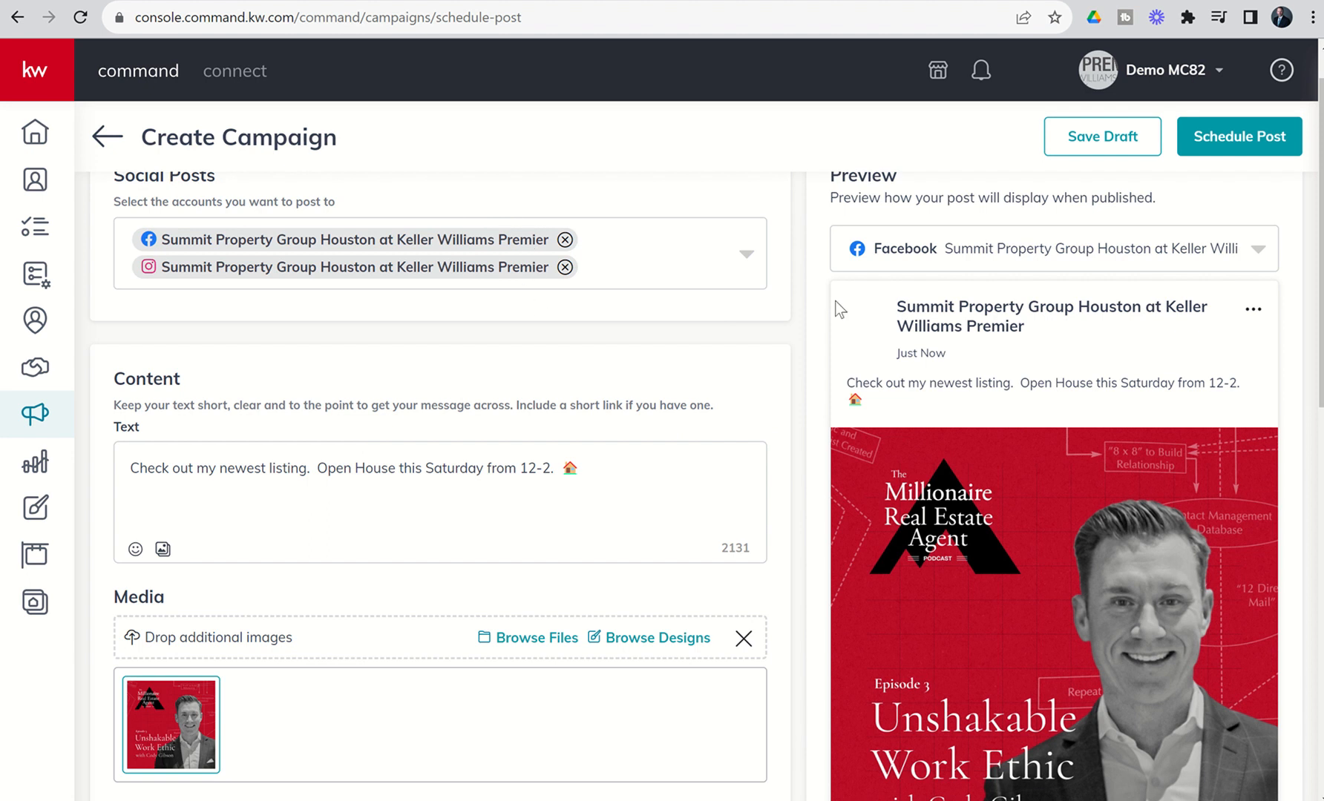
Review the Facebook and Instagram versions of the post and schedule it for both accounts.
scroll(948, 452, down, 7)
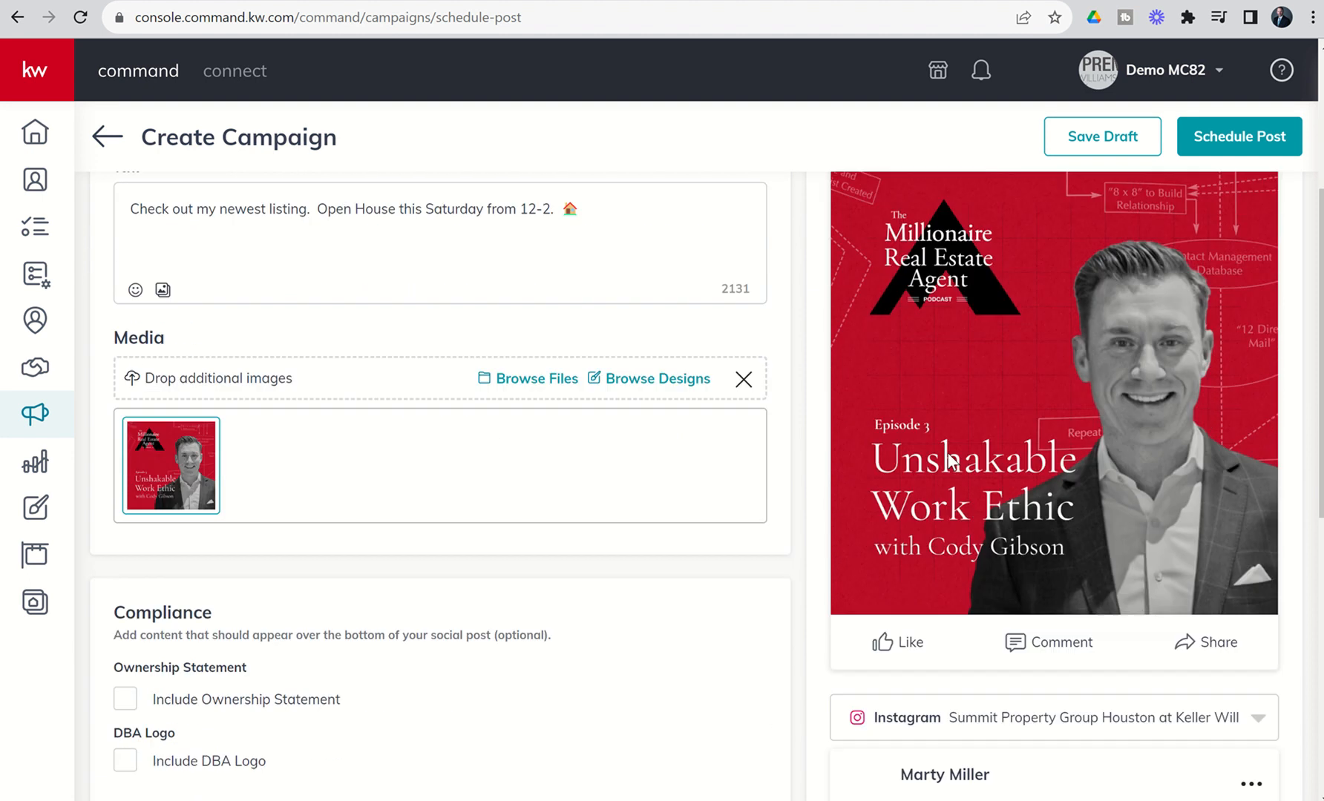
scroll(947, 455, down, 5)
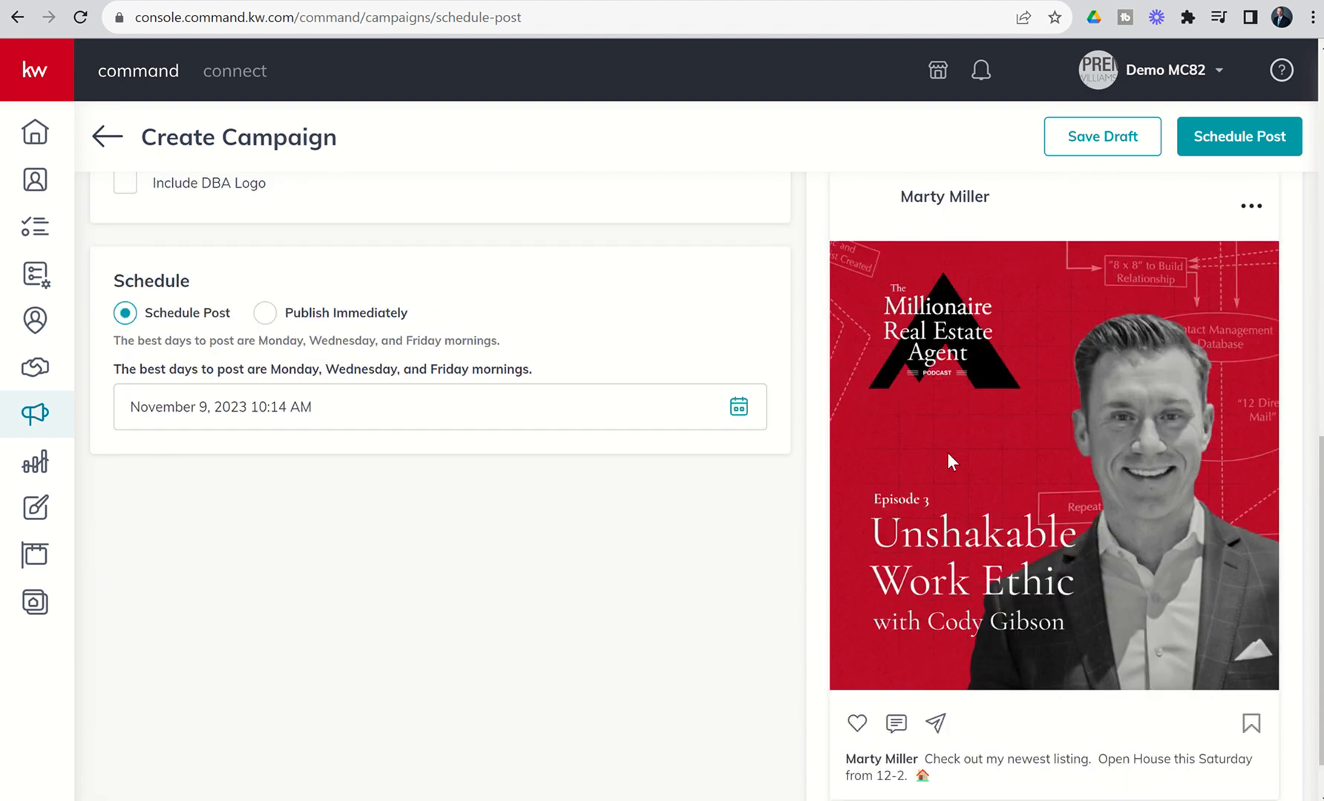
scroll(948, 454, up, 11)
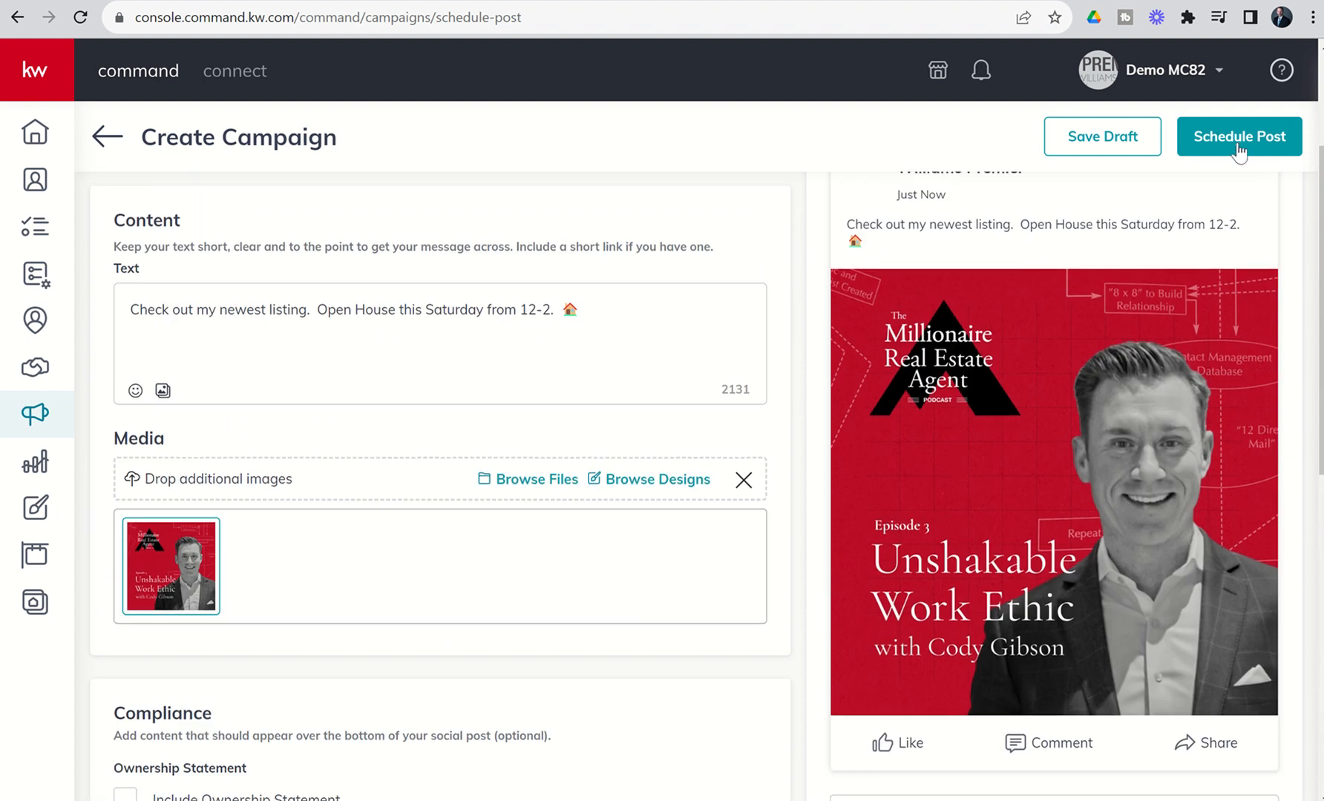
click(1239, 149)
click(1198, 143)
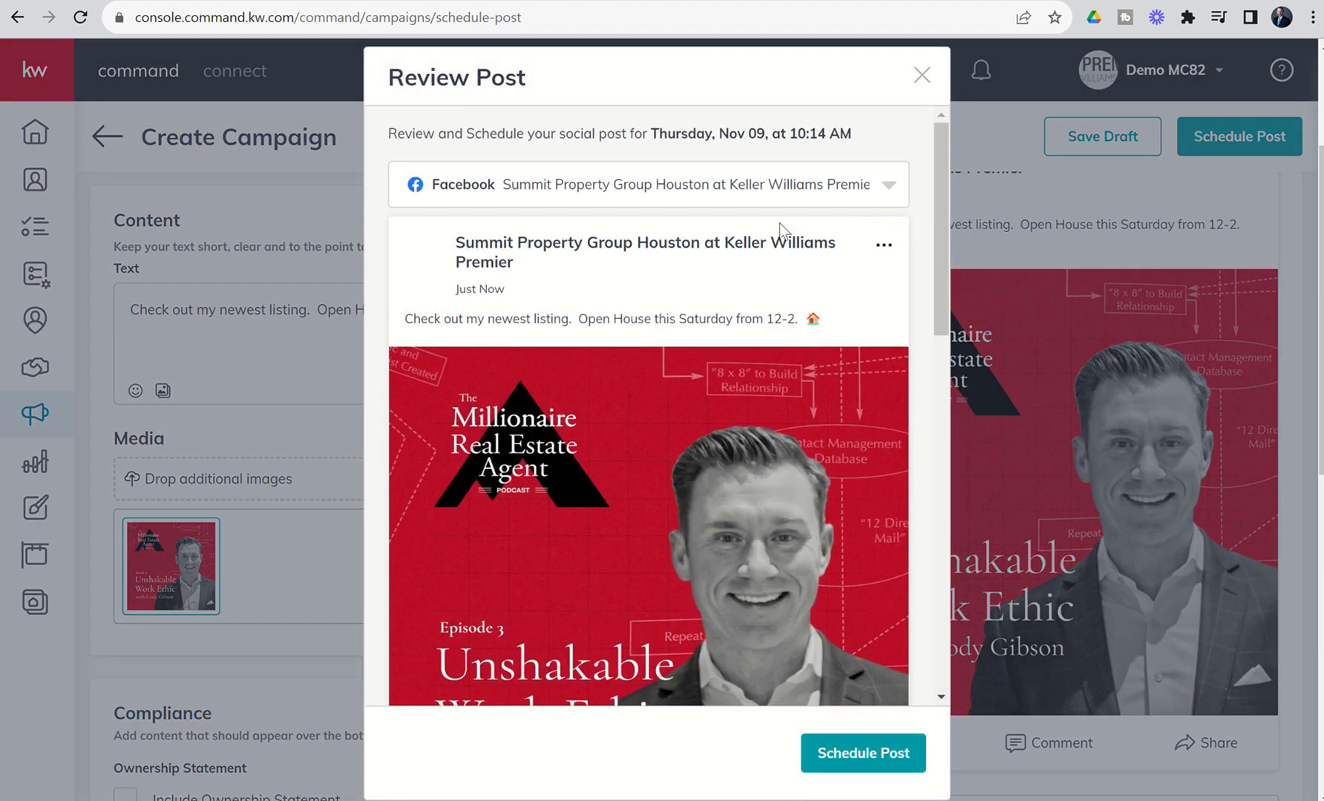
scroll(763, 294, down, 3)
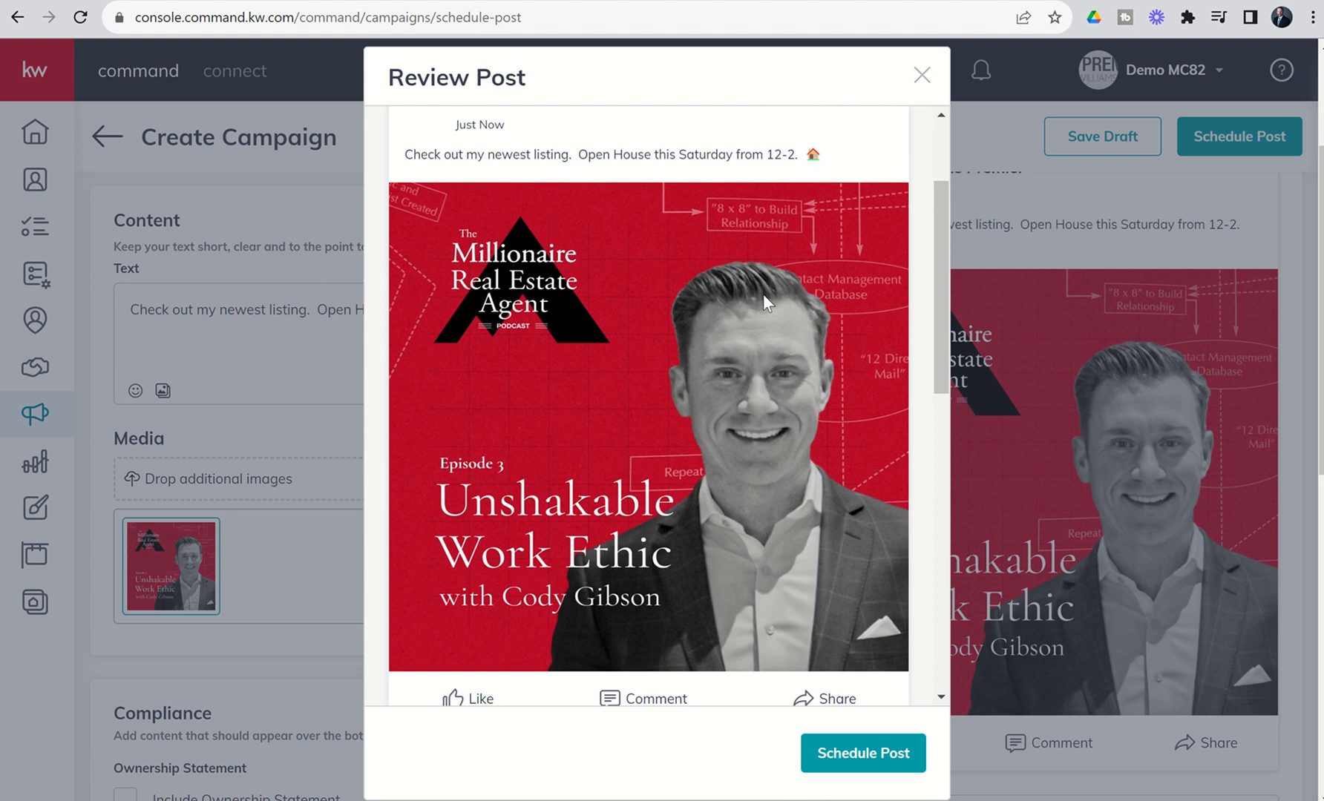
scroll(763, 294, up, 3)
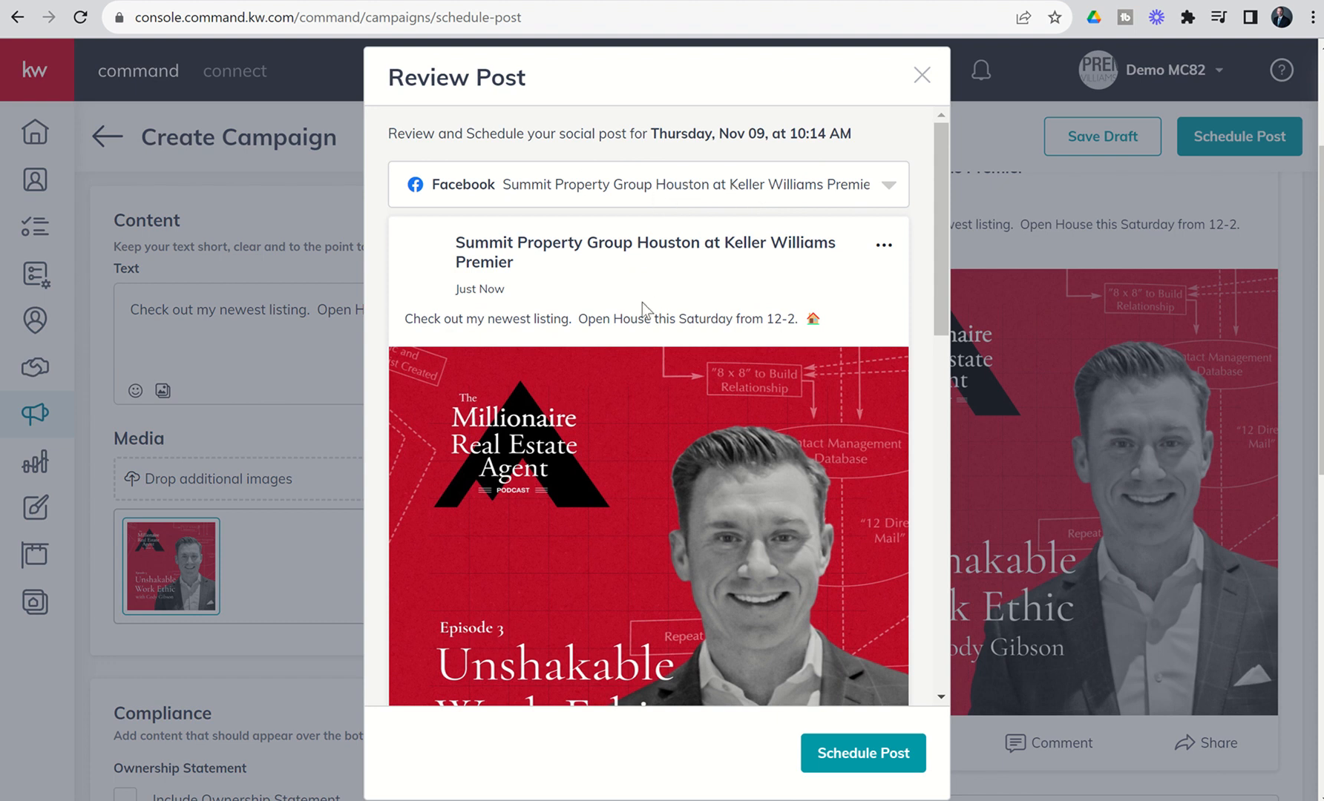
scroll(643, 303, down, 10)
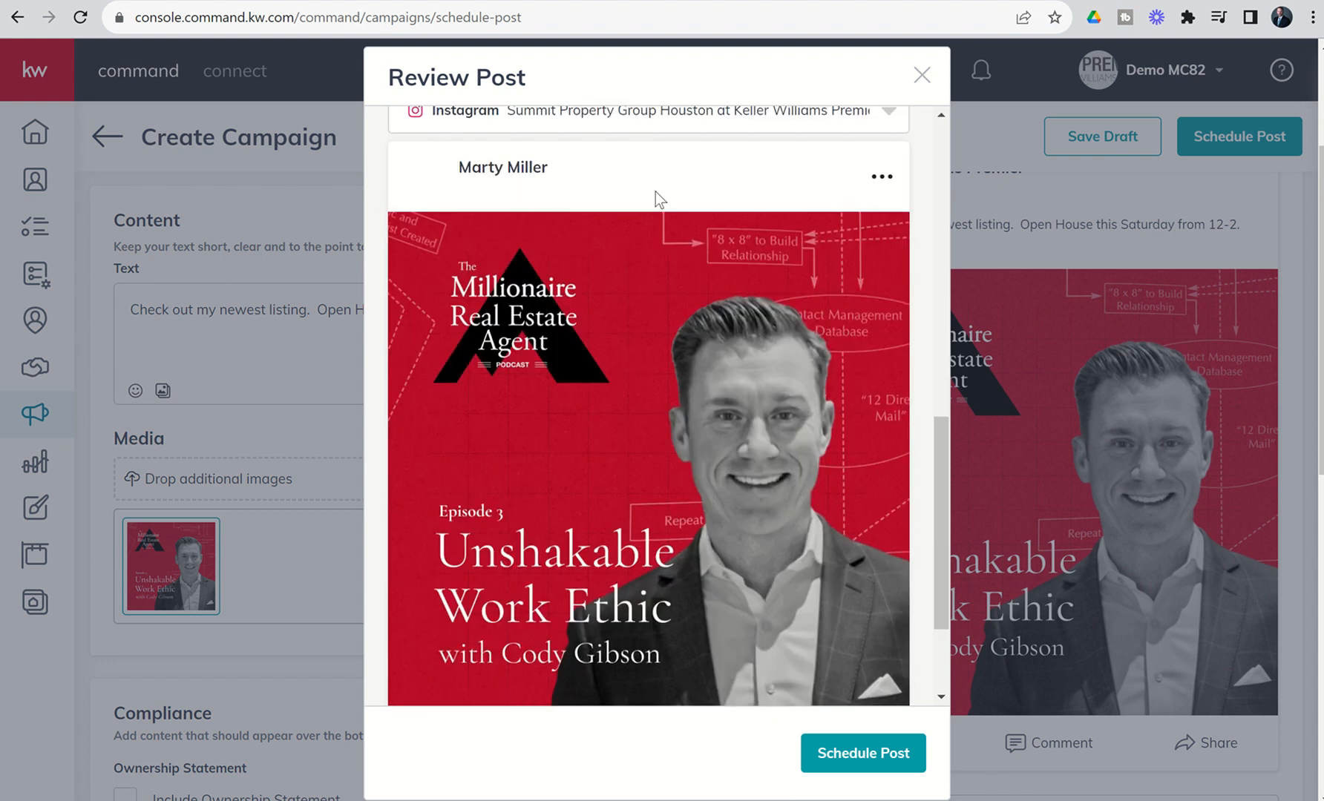
scroll(660, 440, down, 2)
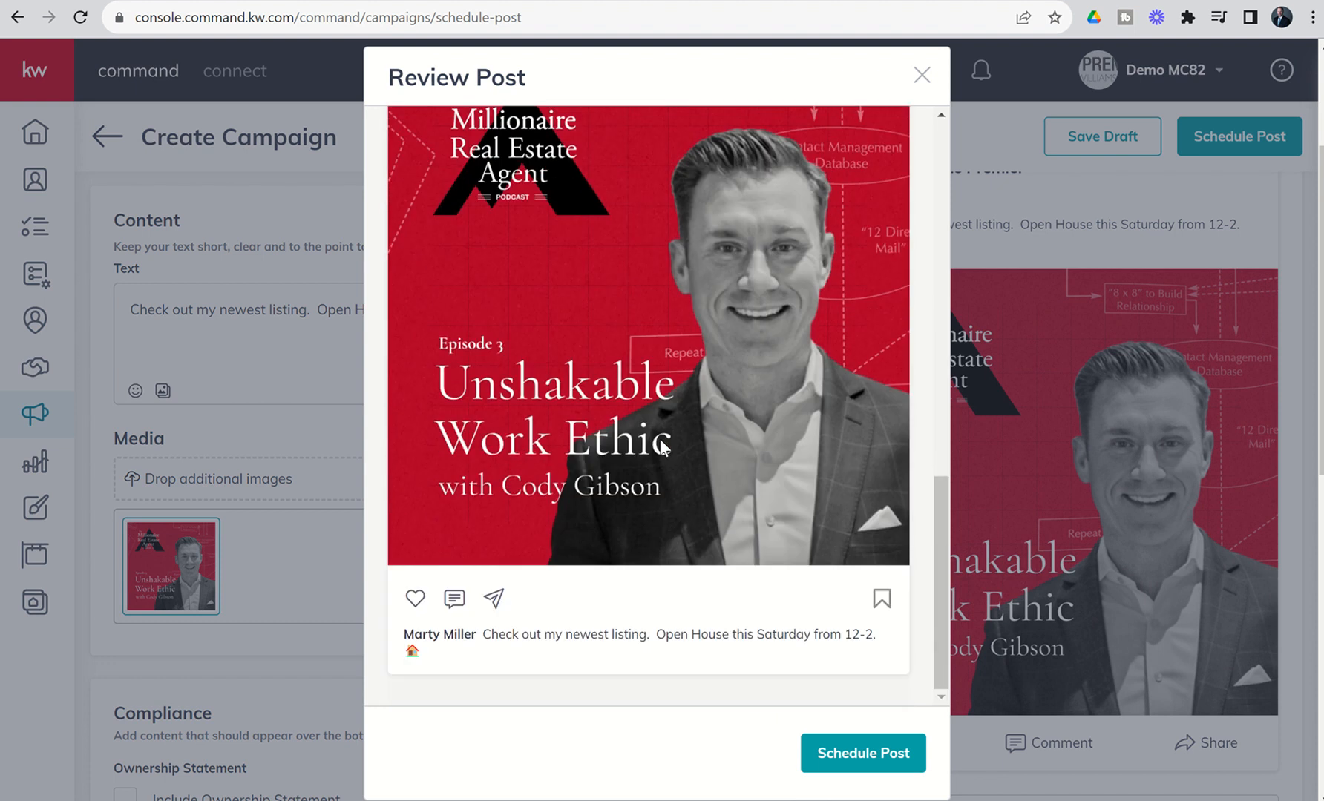
click(841, 756)
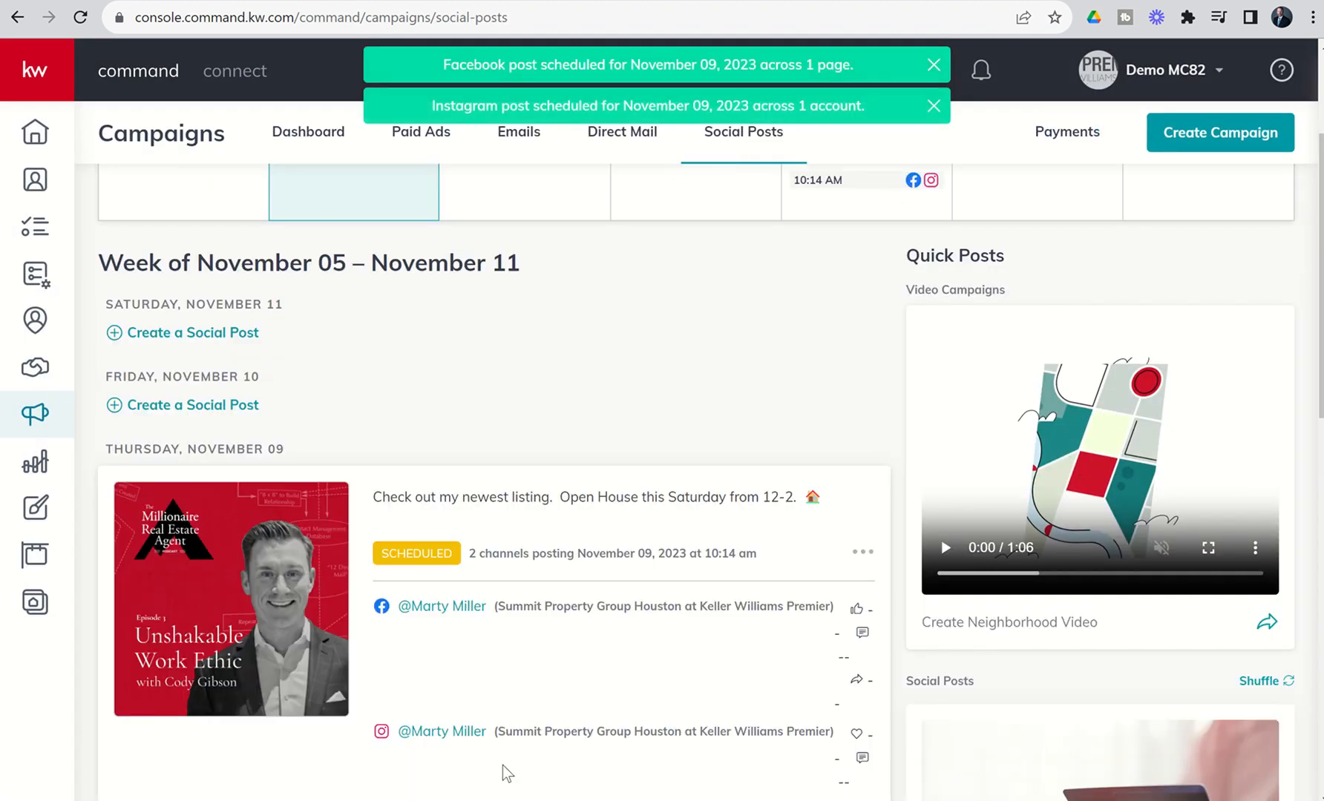
Check the newly scheduled post in the week's social post list and in the weekly calendar.
scroll(506, 407, down, 2)
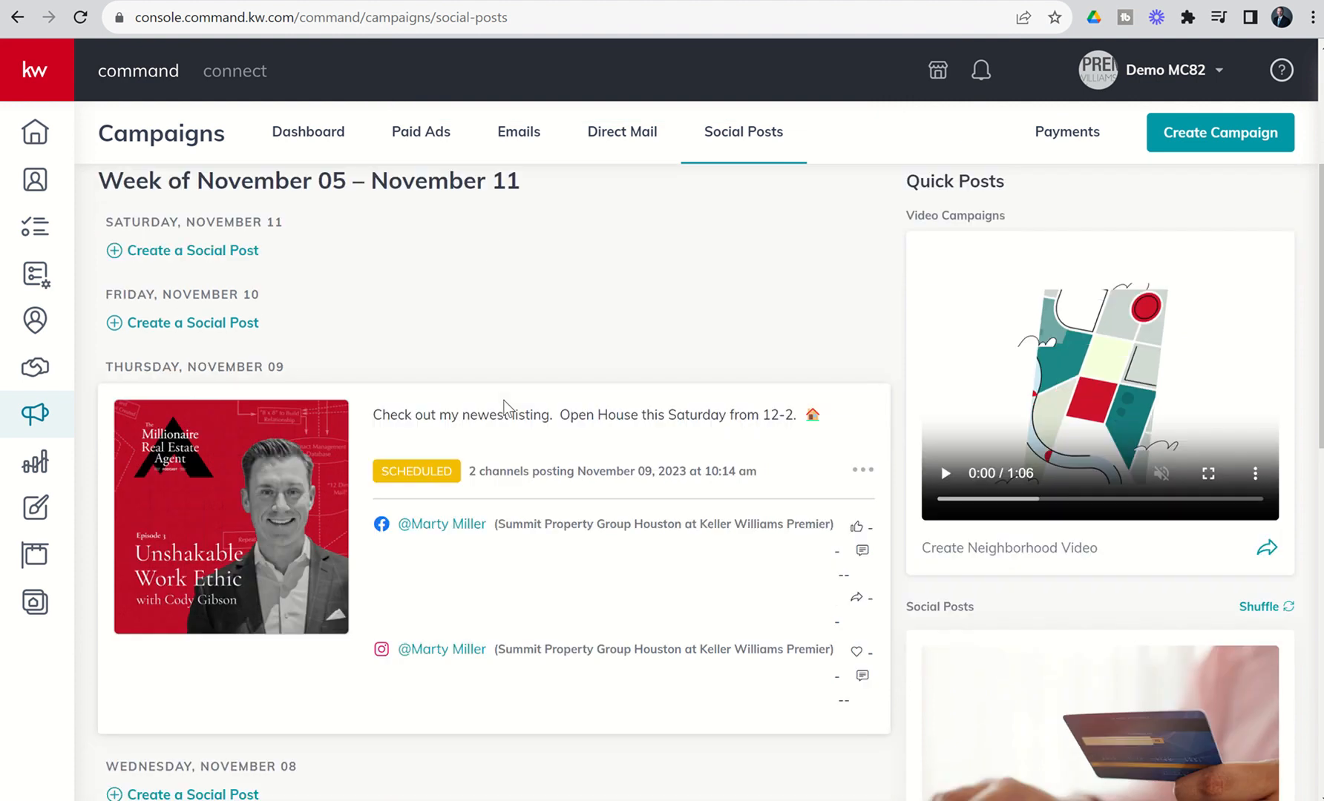
scroll(506, 407, down, 2)
scroll(506, 407, up, 3)
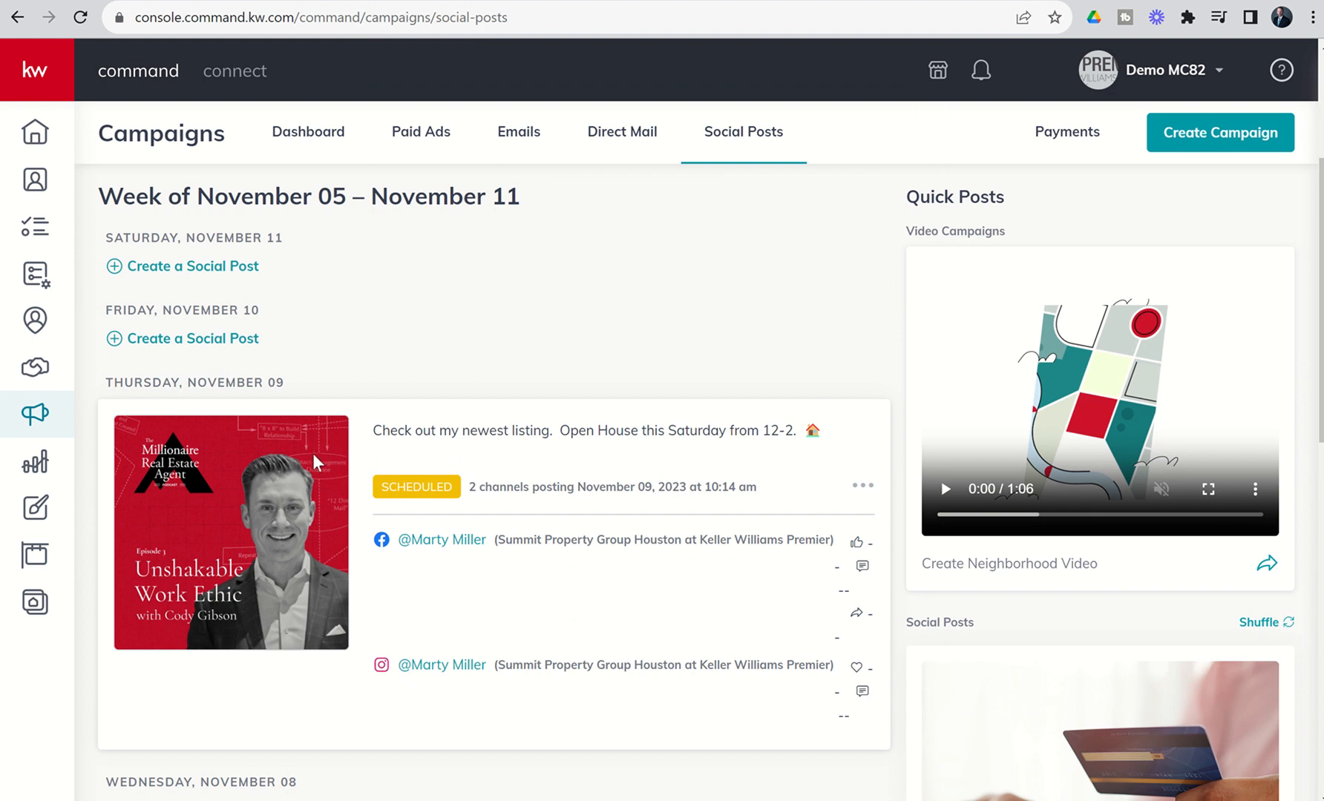
scroll(312, 453, up, 4)
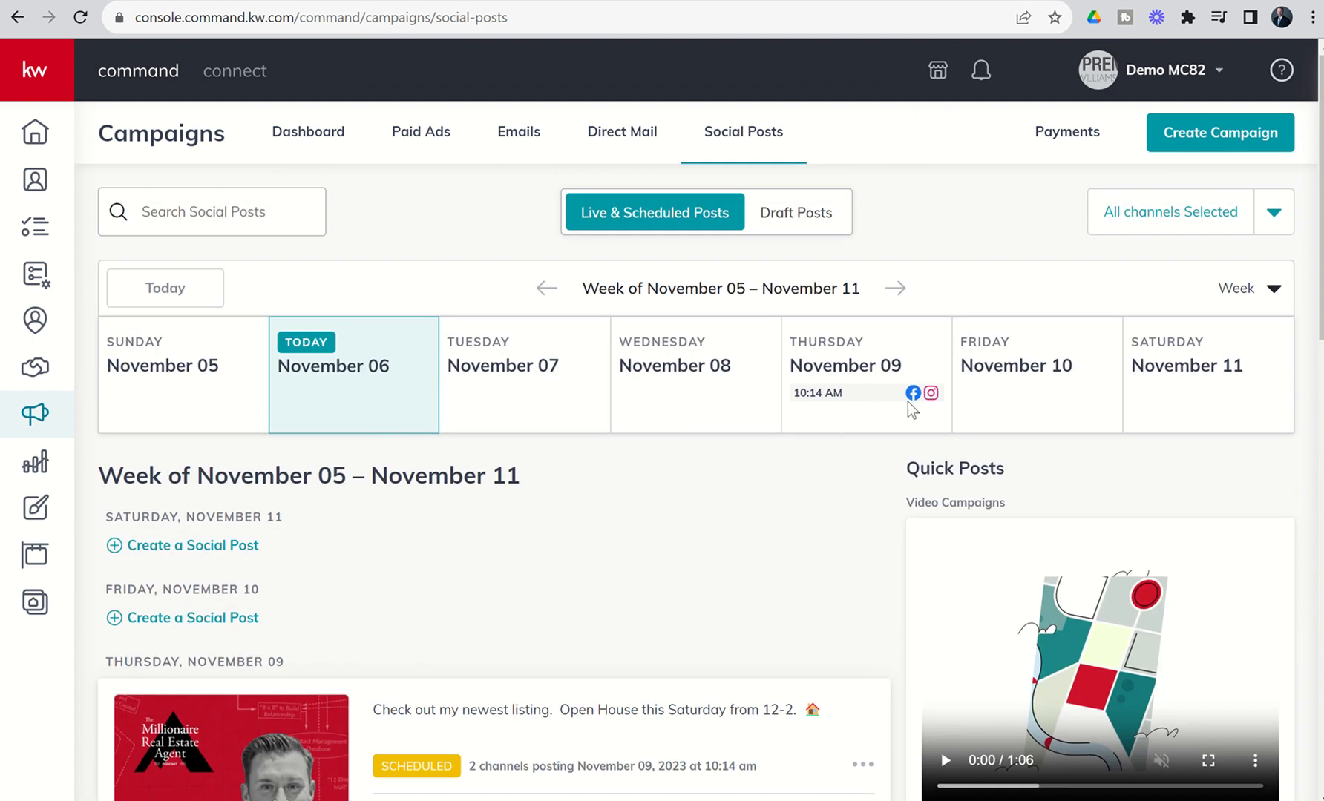